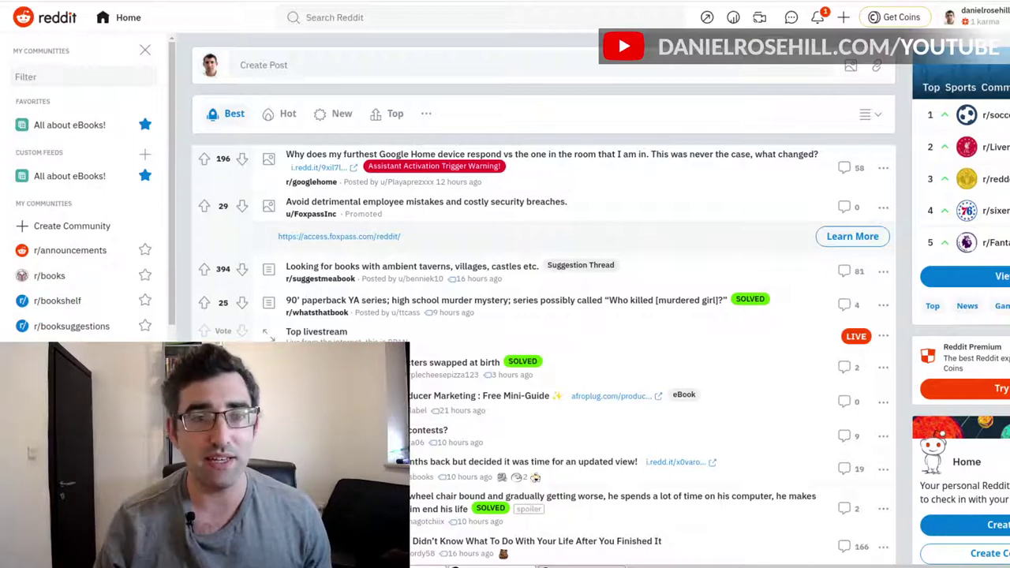
Step: Search Reddit for 'youtube' and switch the results to Communities and People
left_click(474, 23)
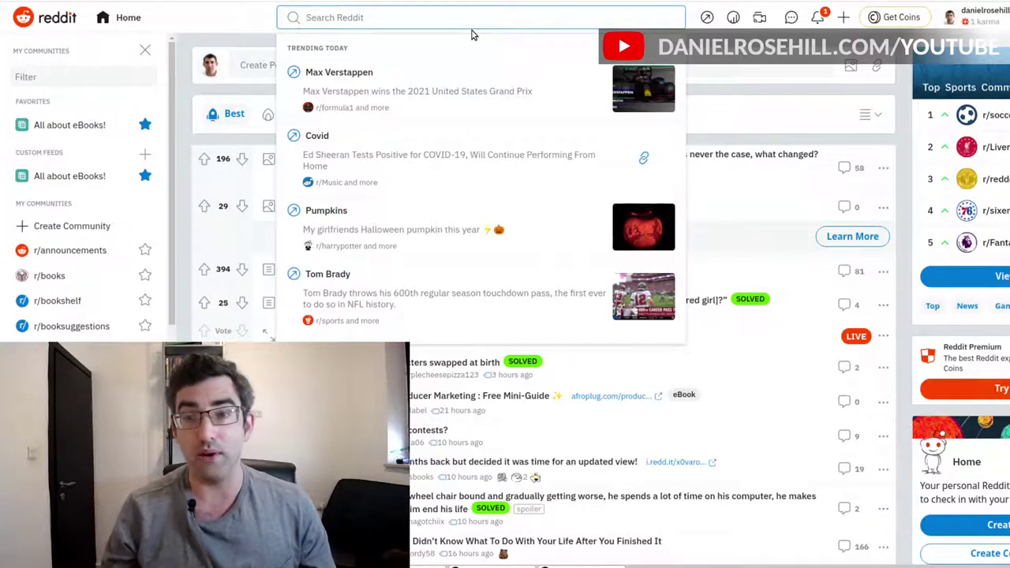
type("yout")
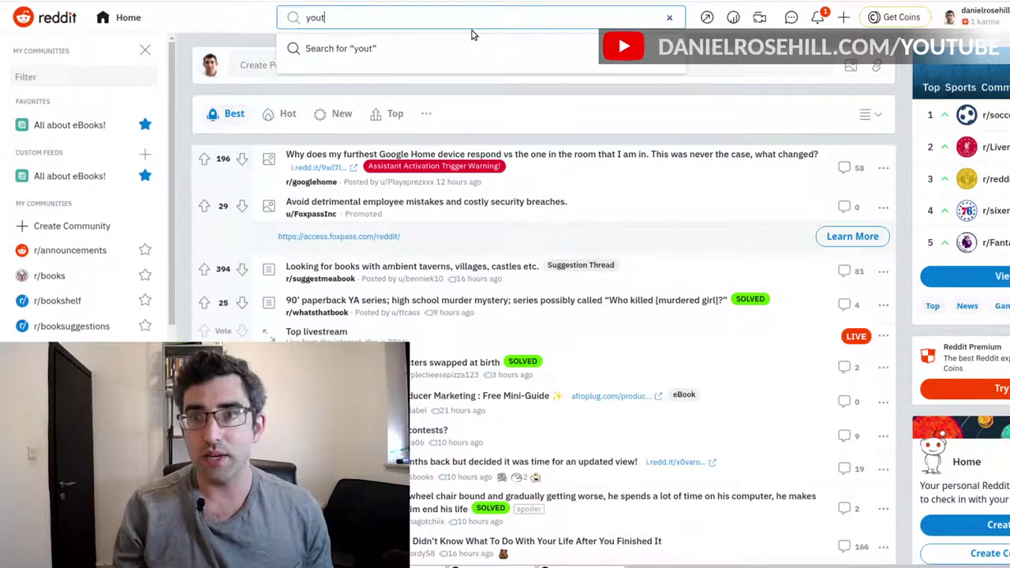
type("ube")
key("Return")
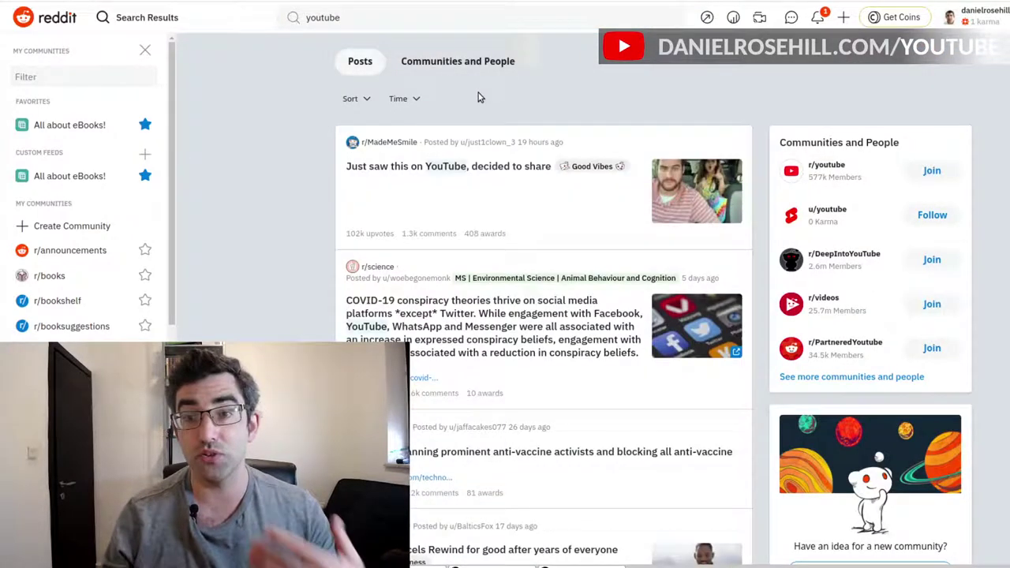
left_click(426, 62)
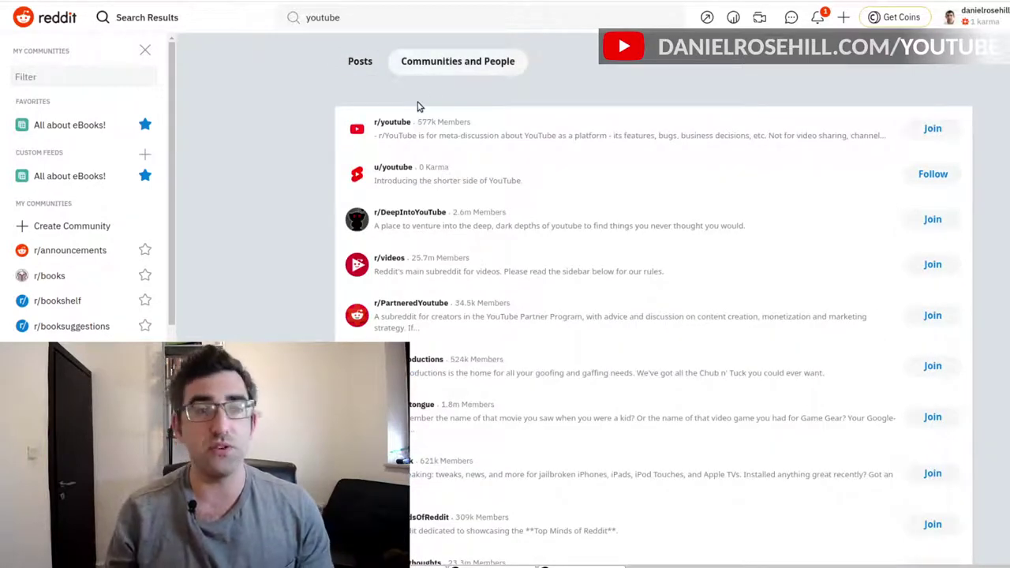
Step: Join r/youtube, r/DeepIntoYouTube, r/PartneredYoutube and r/videos from the search results
left_click(928, 128)
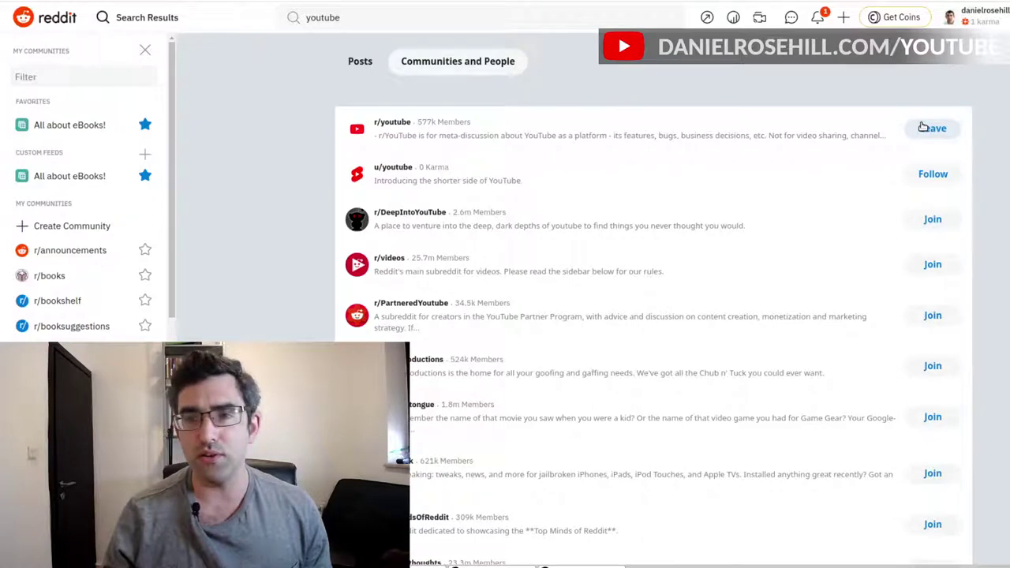
left_click(923, 220)
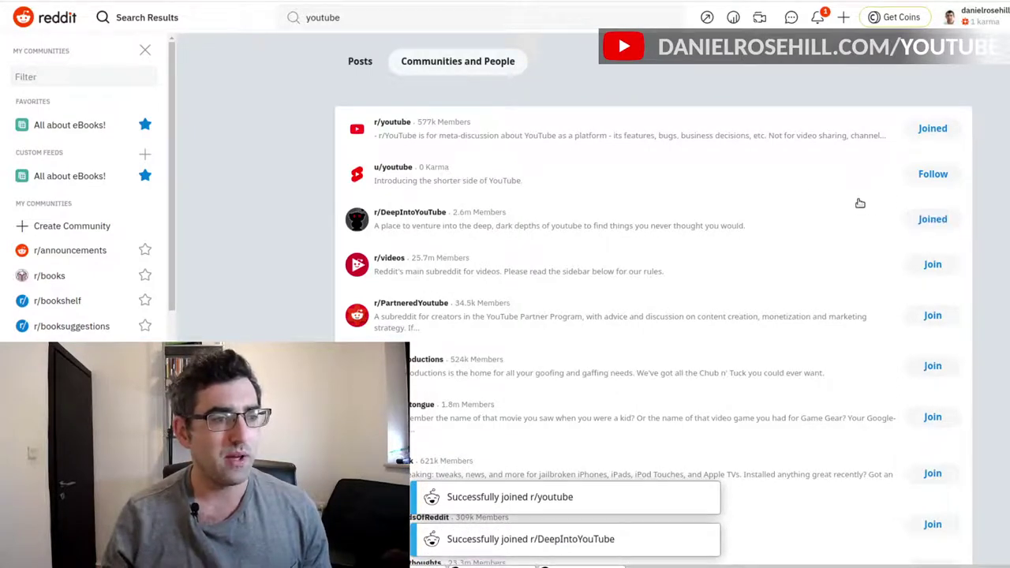
scroll(859, 204, "down", 1)
left_click(939, 253)
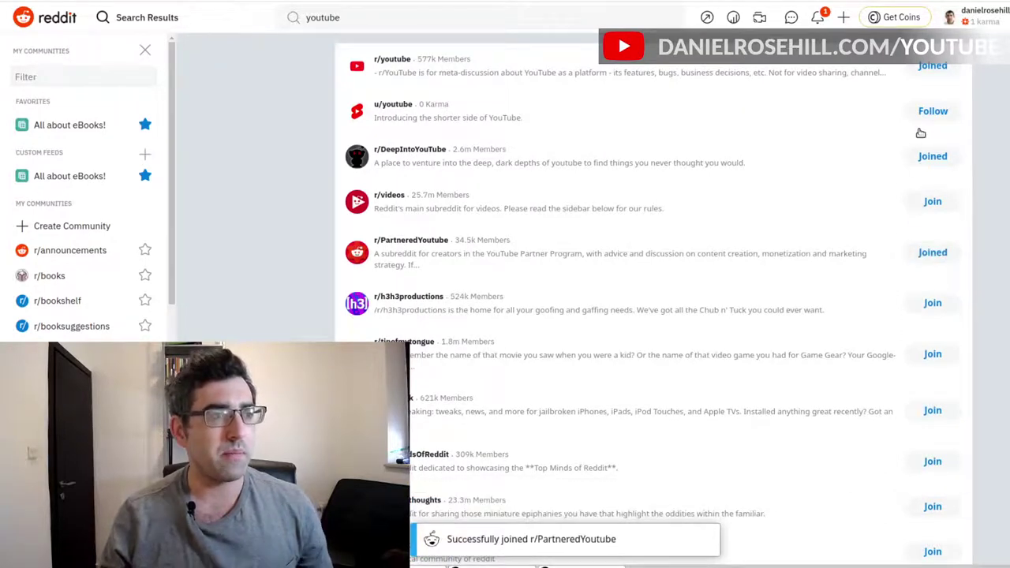
left_click(936, 203)
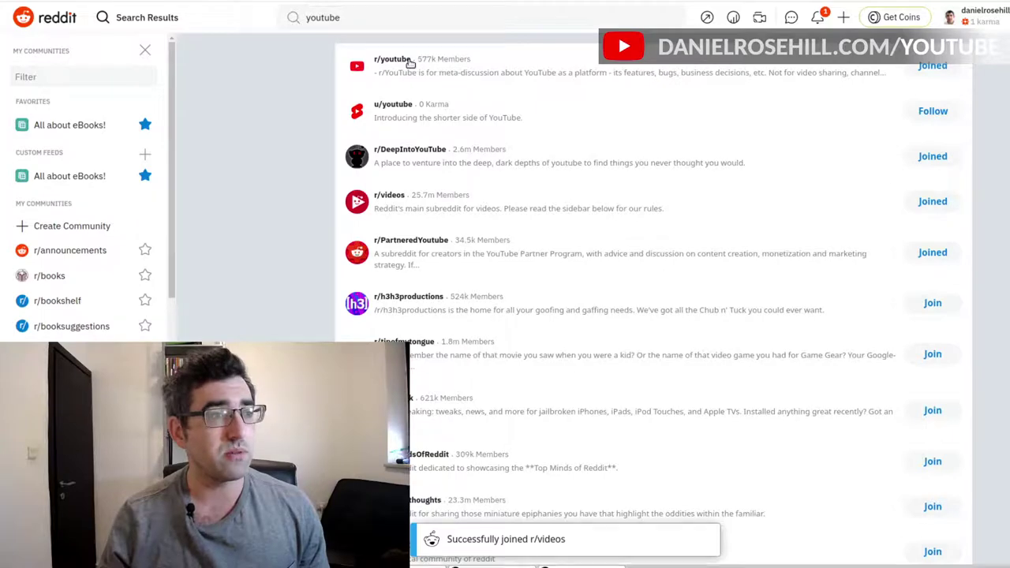
Step: Open the r/youtube community page
scroll(410, 63, "up", 1)
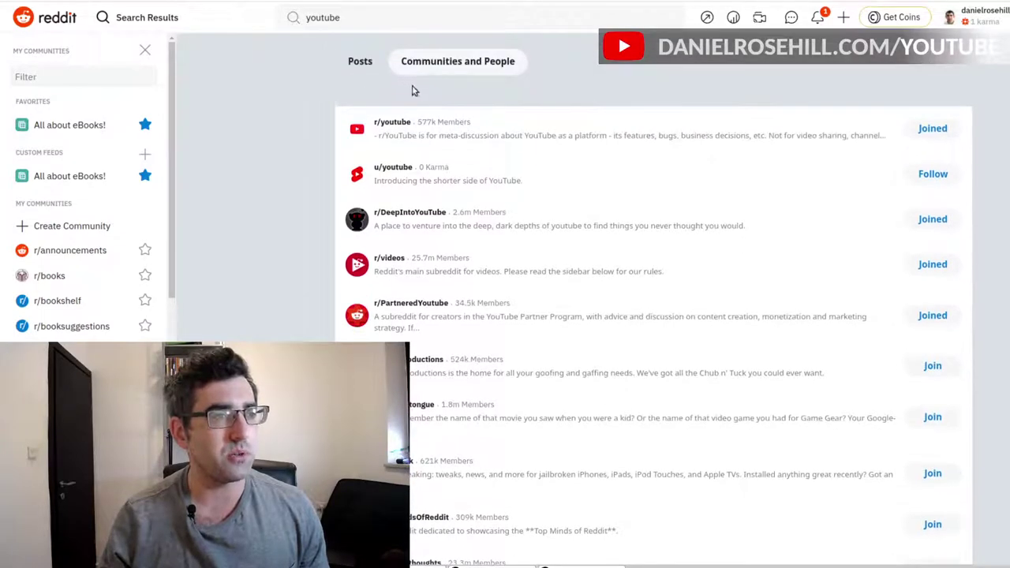
scroll(407, 126, "down", 1)
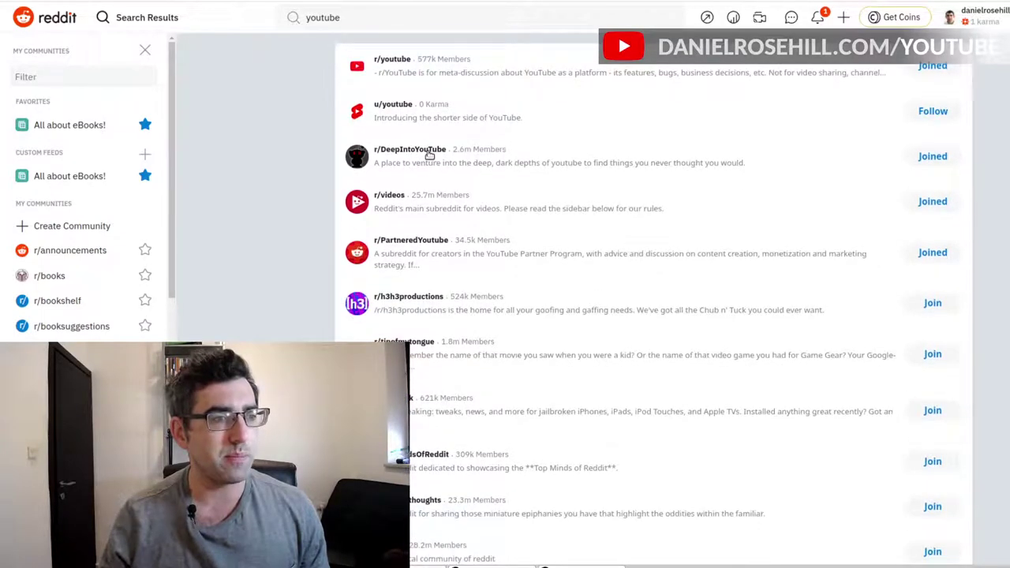
left_click(417, 245)
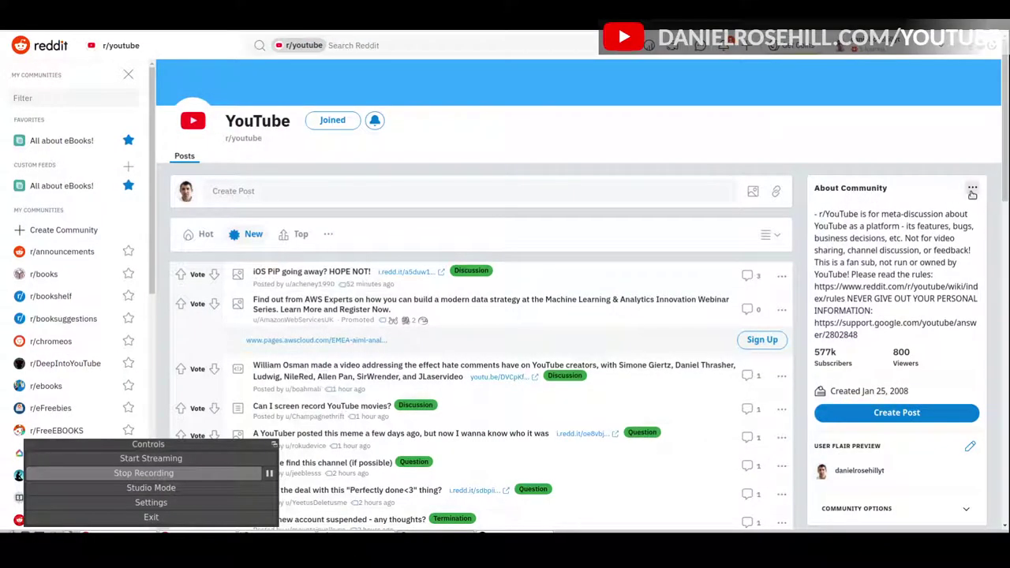
Step: Create a new custom feed named 'YouTube creators' from r/youtube's options menu
left_click(972, 190)
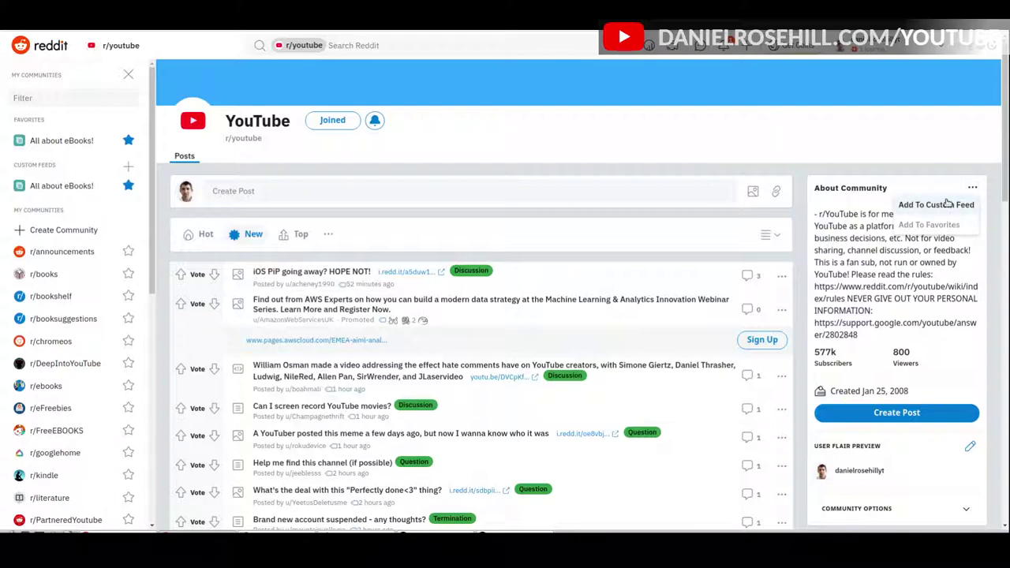
left_click(941, 206)
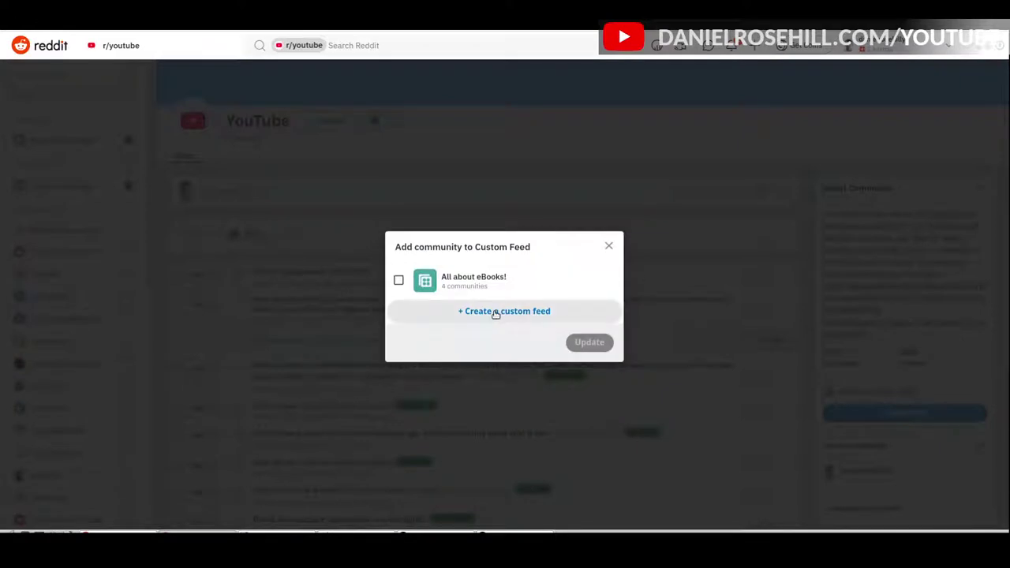
left_click(495, 312)
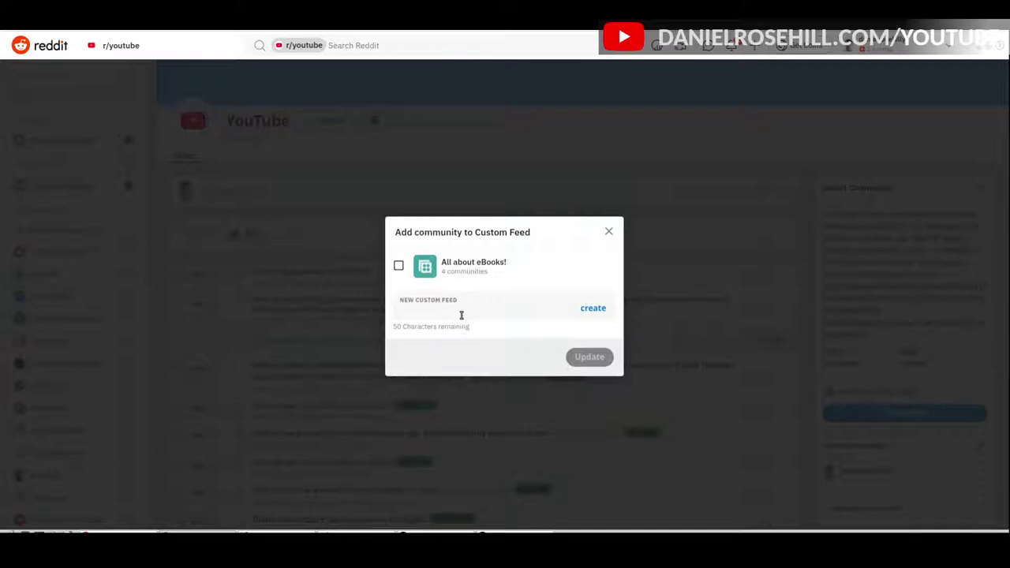
type("YouTube creators")
left_click(592, 308)
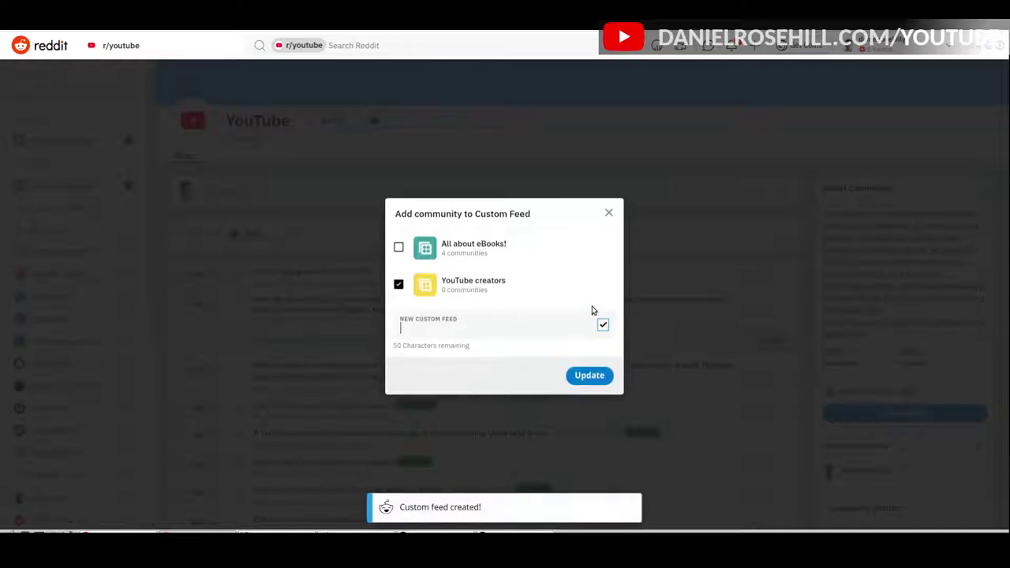
left_click(611, 211)
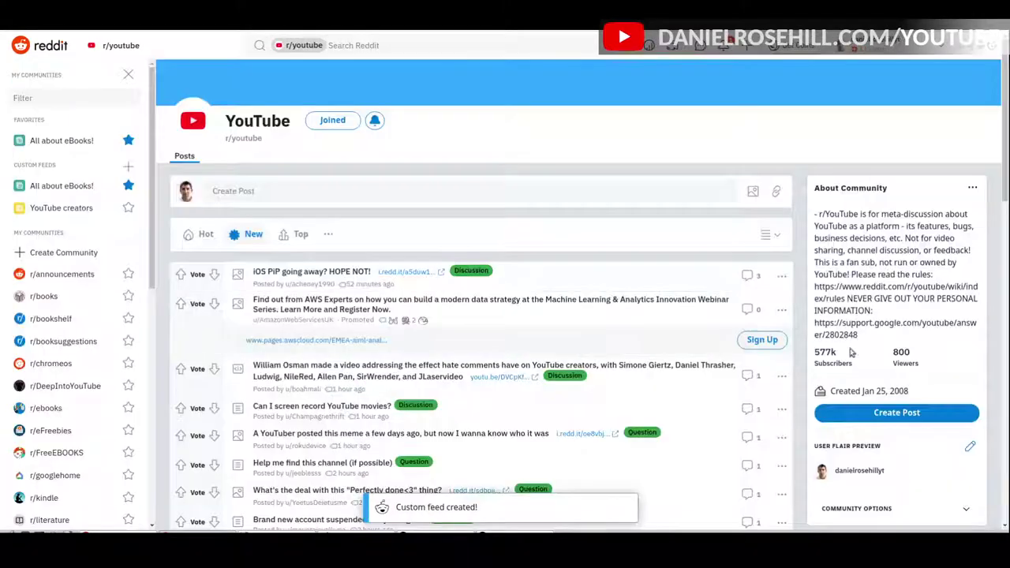
Step: Add r/youtube to the YouTube creators custom feed
left_click(973, 188)
left_click(931, 208)
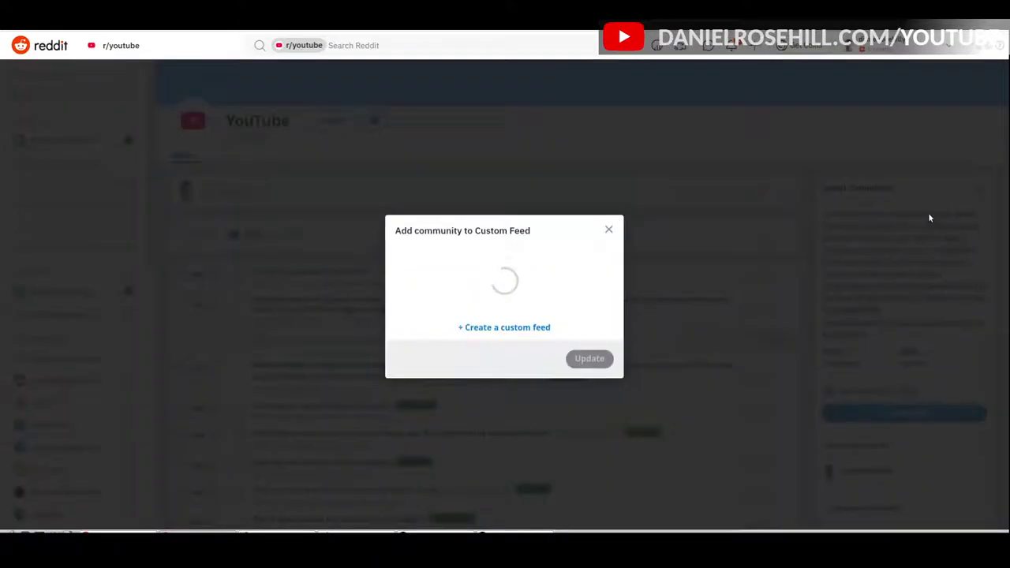
left_click(398, 298)
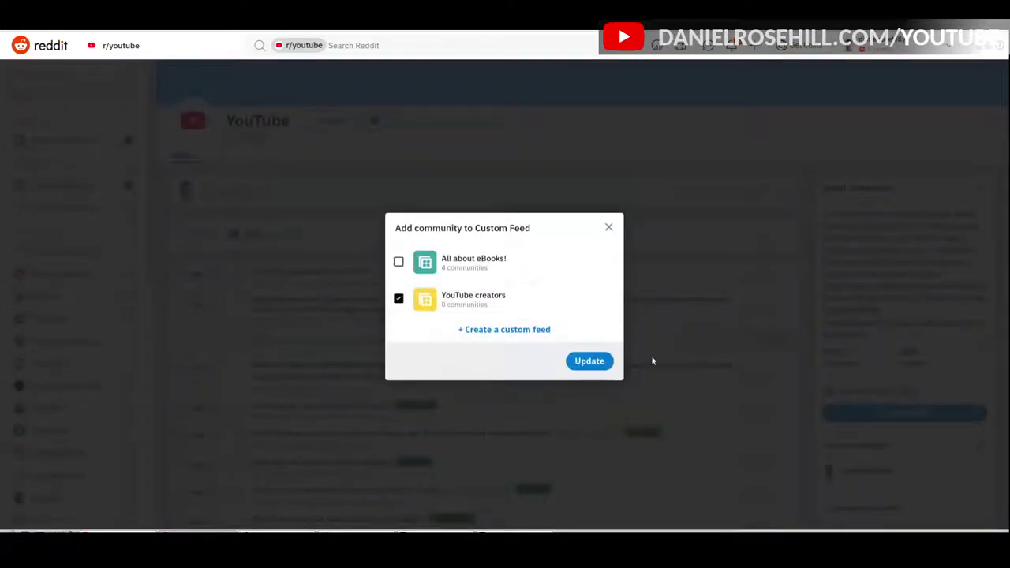
left_click(591, 361)
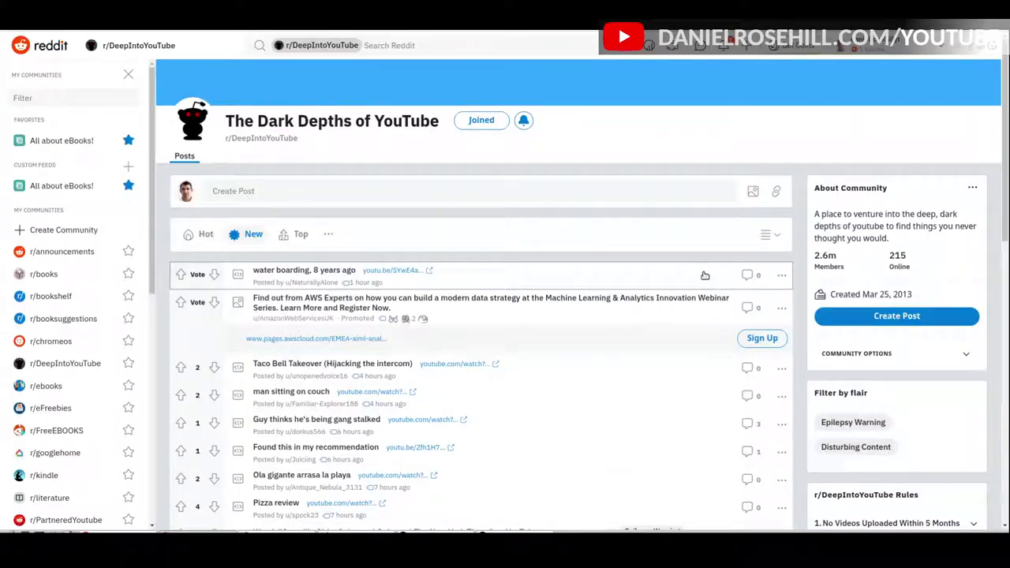
Step: Add r/DeepIntoYouTube and r/videos to the YouTube creators custom feed
left_click(970, 189)
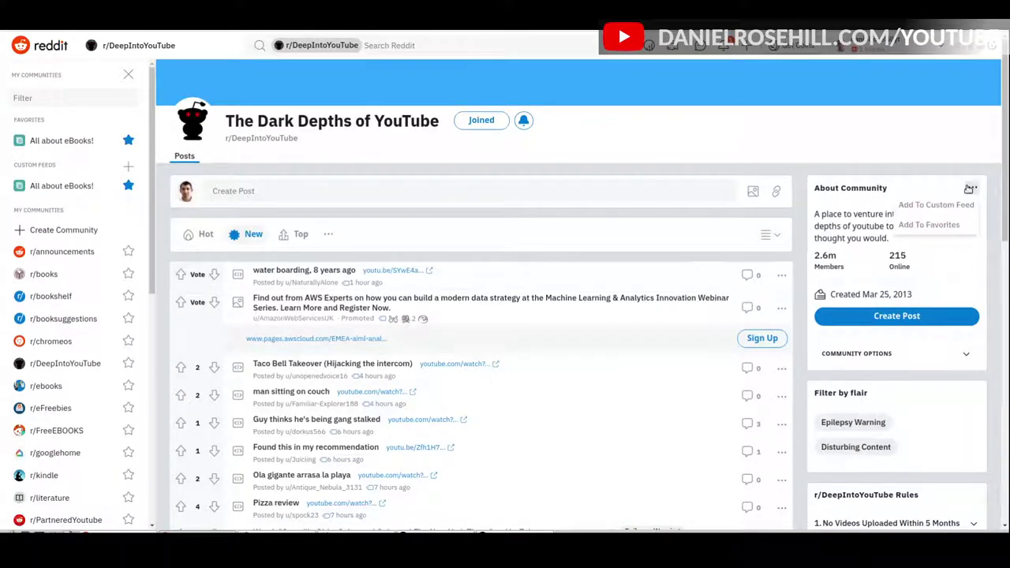
left_click(933, 207)
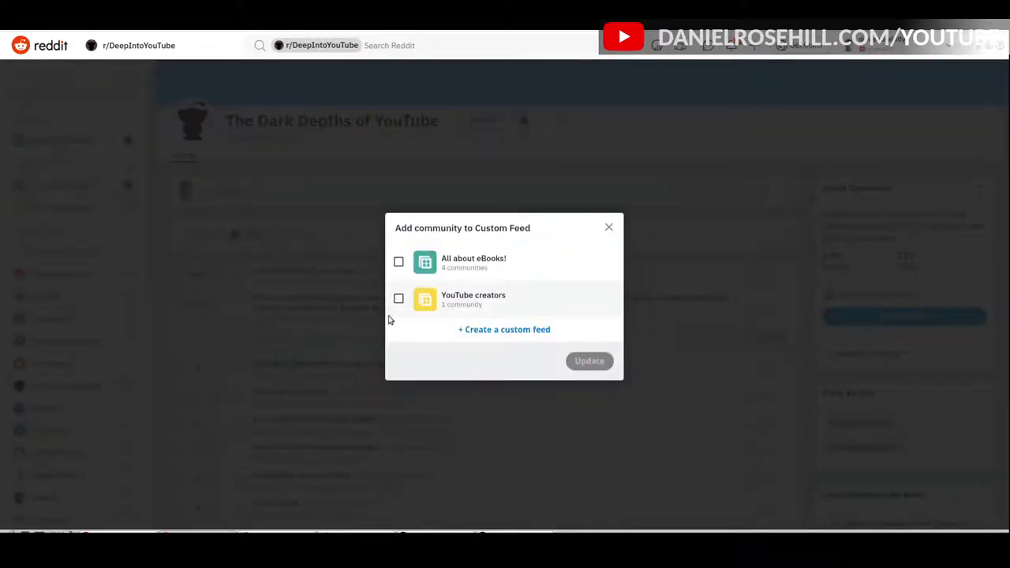
left_click(399, 300)
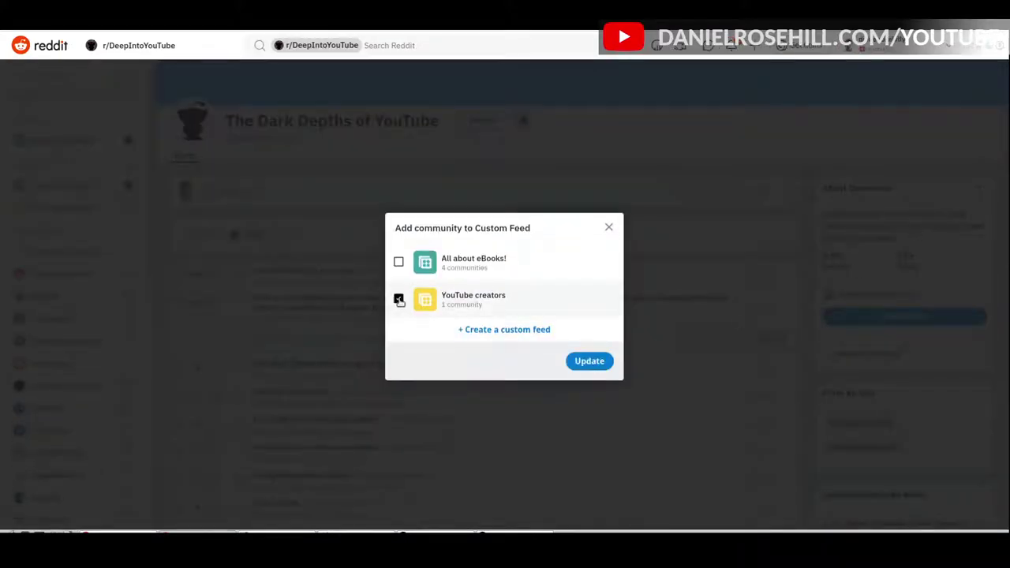
left_click(591, 360)
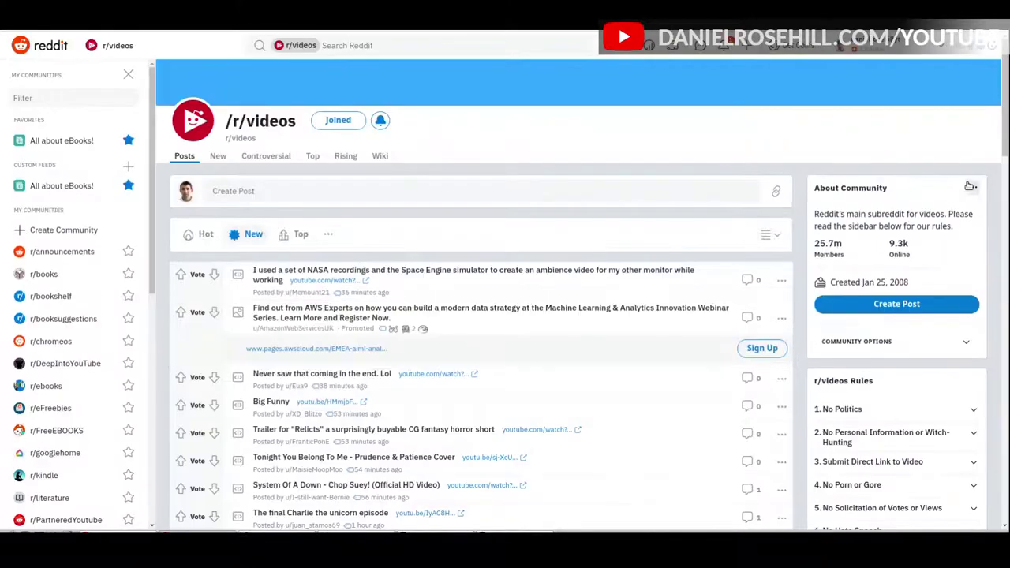
left_click(970, 187)
left_click(939, 209)
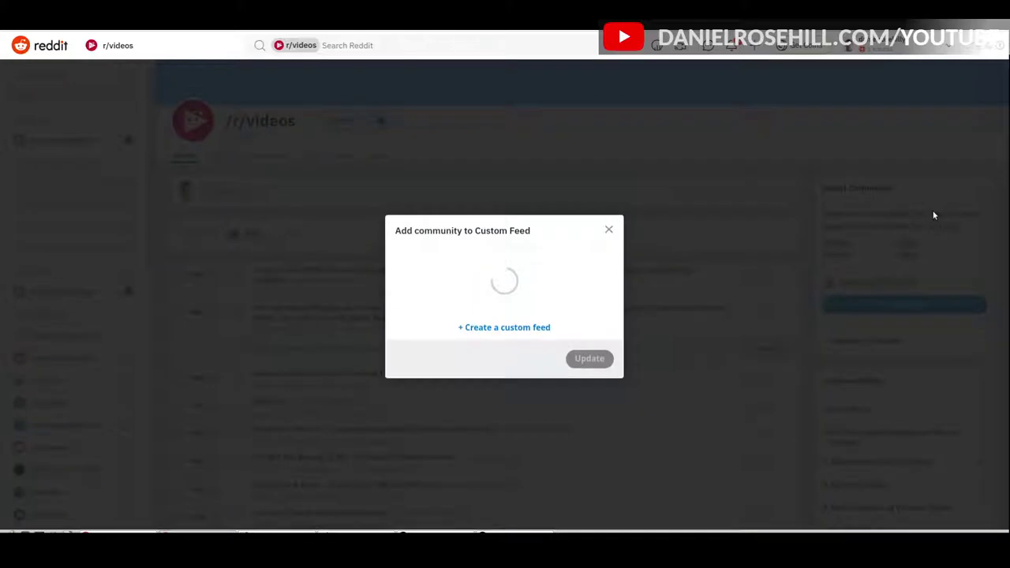
left_click(398, 298)
left_click(589, 361)
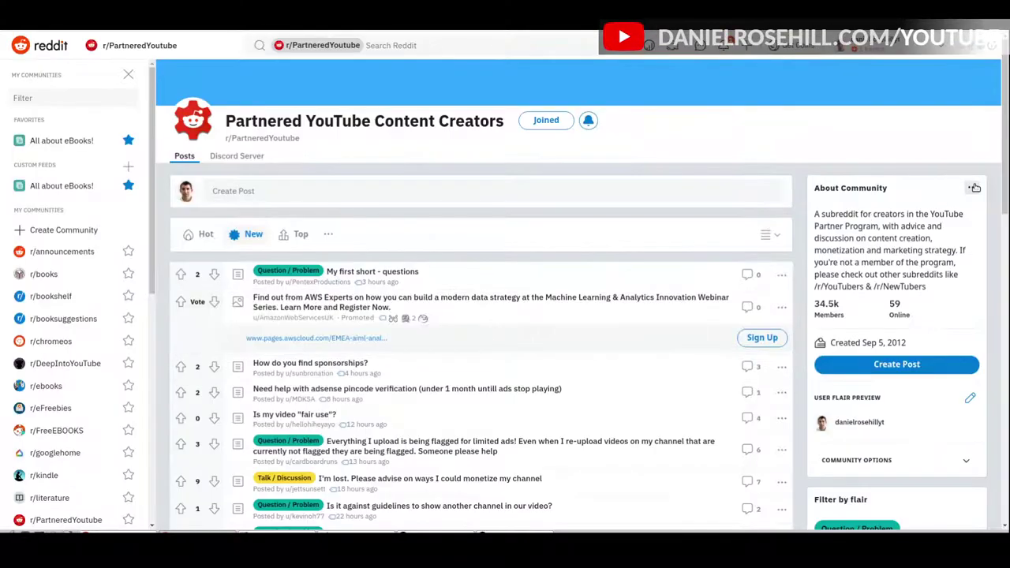
Step: Add r/PartneredYoutube to YouTube creators and collapse the communities list
left_click(974, 187)
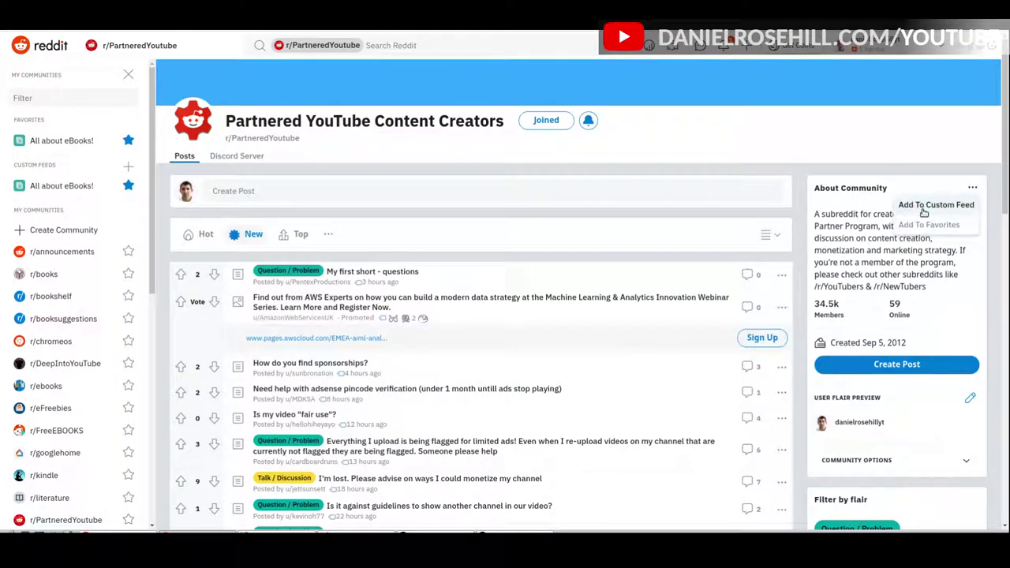
left_click(936, 206)
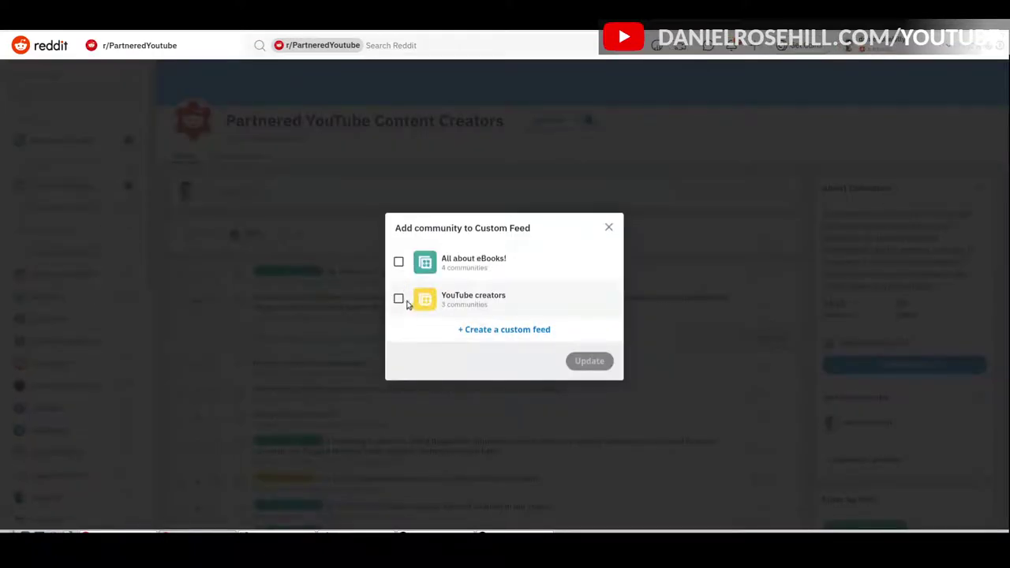
left_click(399, 298)
left_click(579, 360)
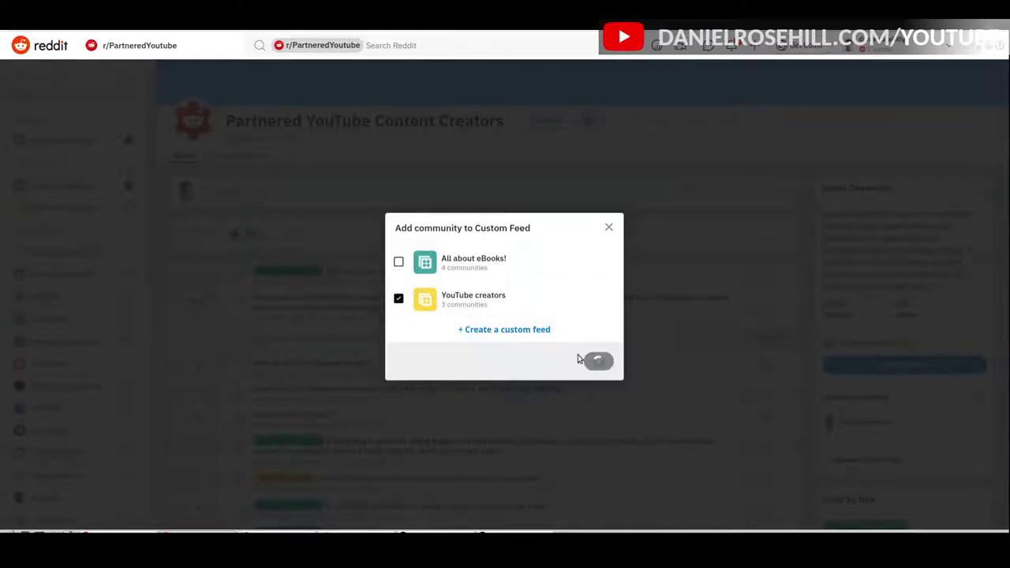
left_click(125, 81)
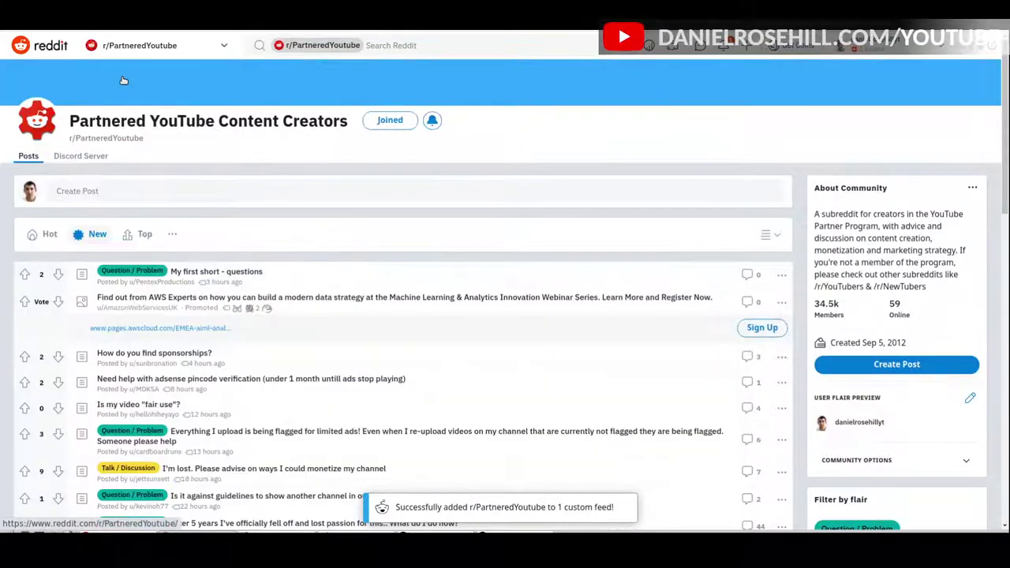
Step: Clear the search's community filter, go to the Reddit home feed and show the feeds list
left_click(425, 49)
key("BackSpace")
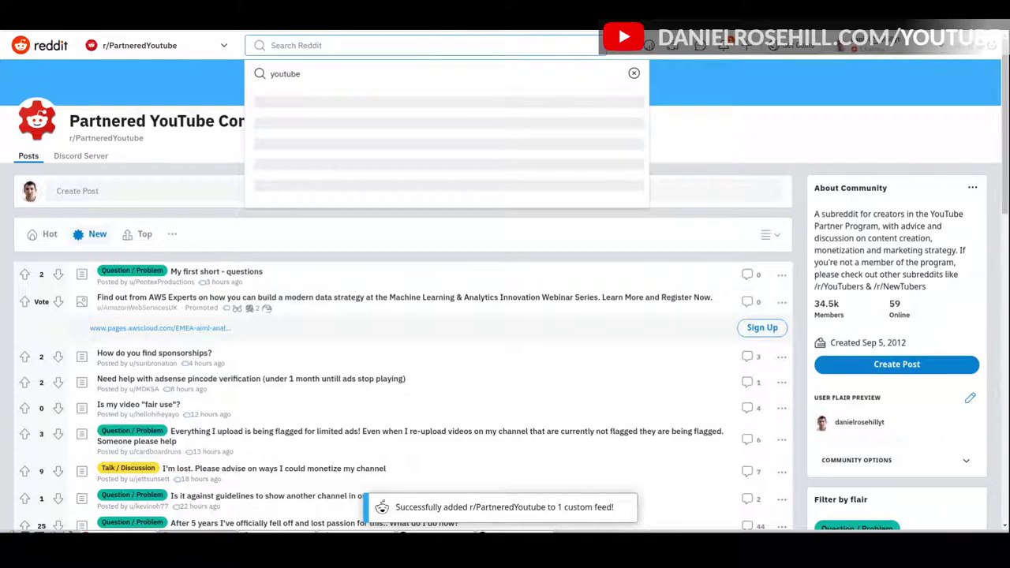
left_click(64, 47)
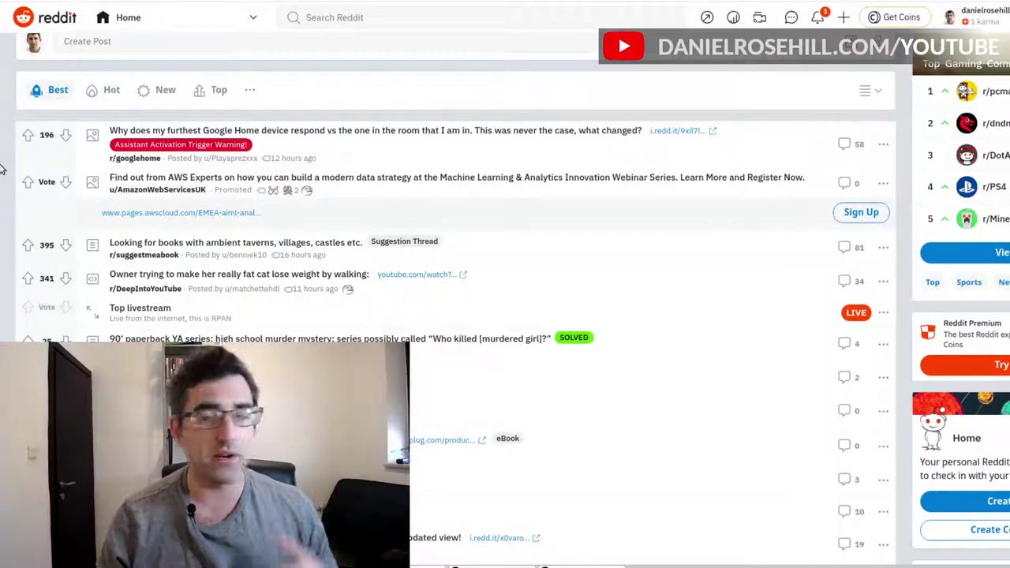
left_click(254, 19)
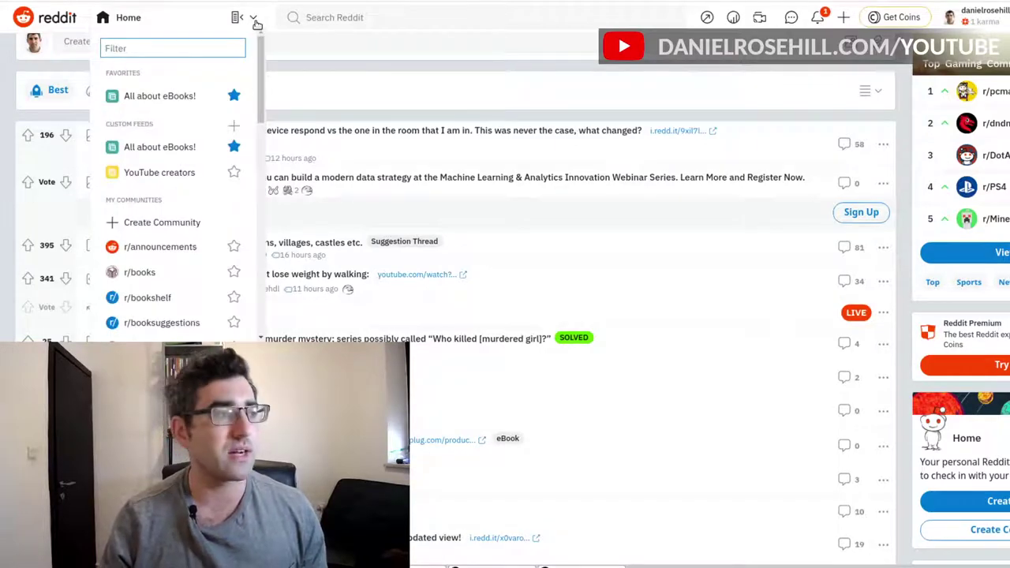
Step: Unstar All about eBooks!, star YouTube creators, and dock the communities sidebar
left_click(234, 96)
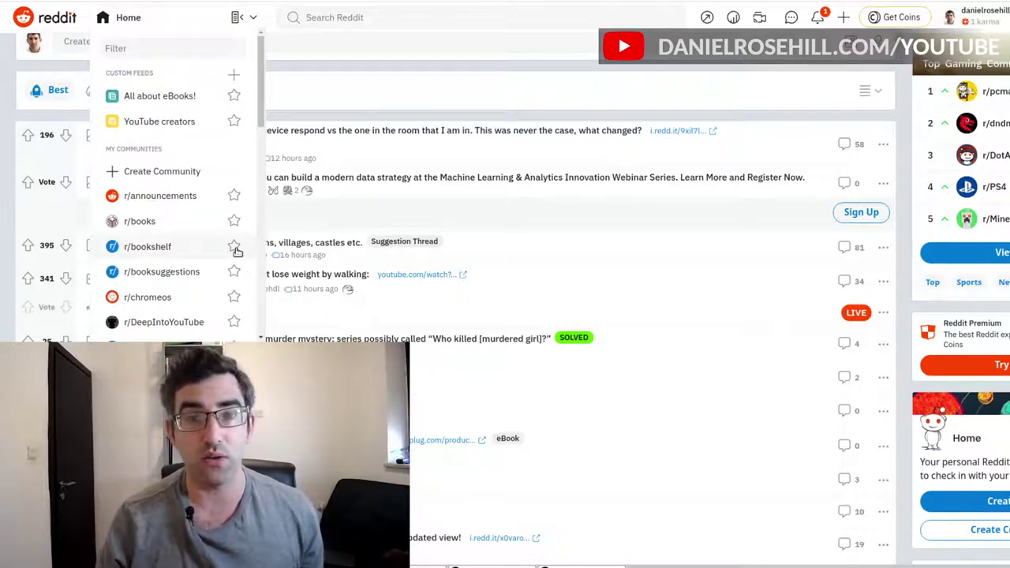
scroll(237, 251, "down", 5)
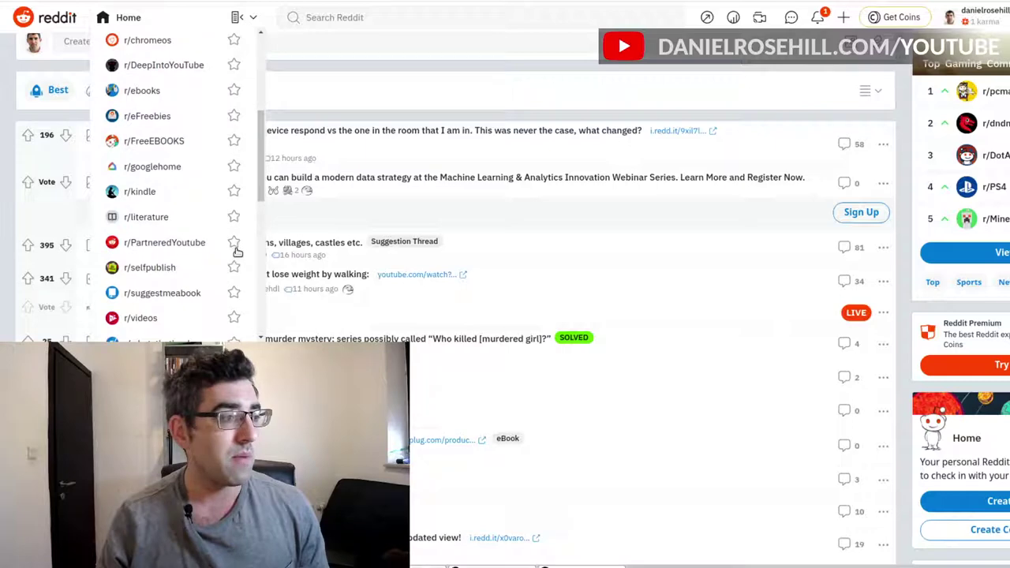
scroll(237, 251, "down", 3)
scroll(237, 251, "up", 5)
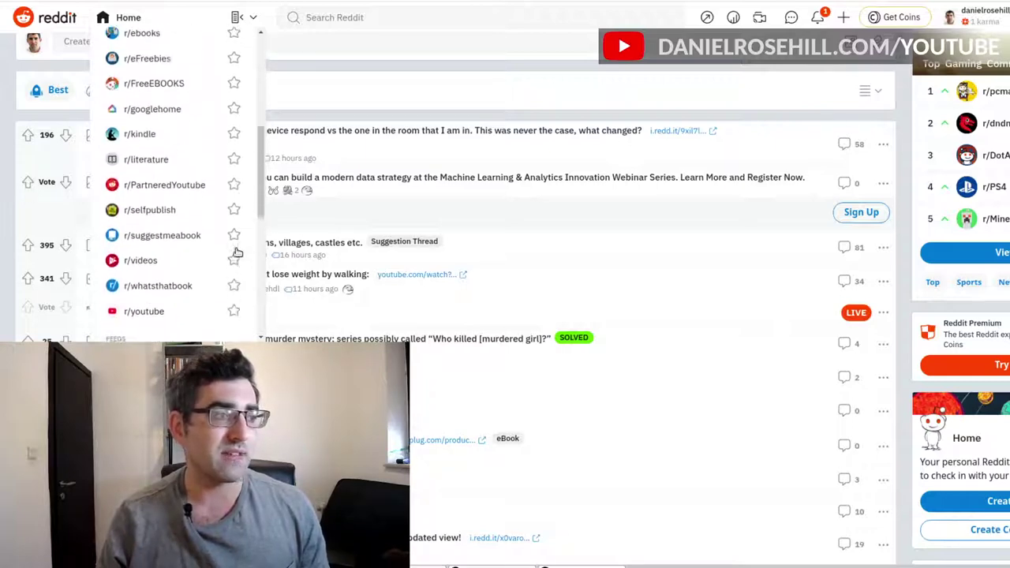
scroll(236, 251, "up", 2)
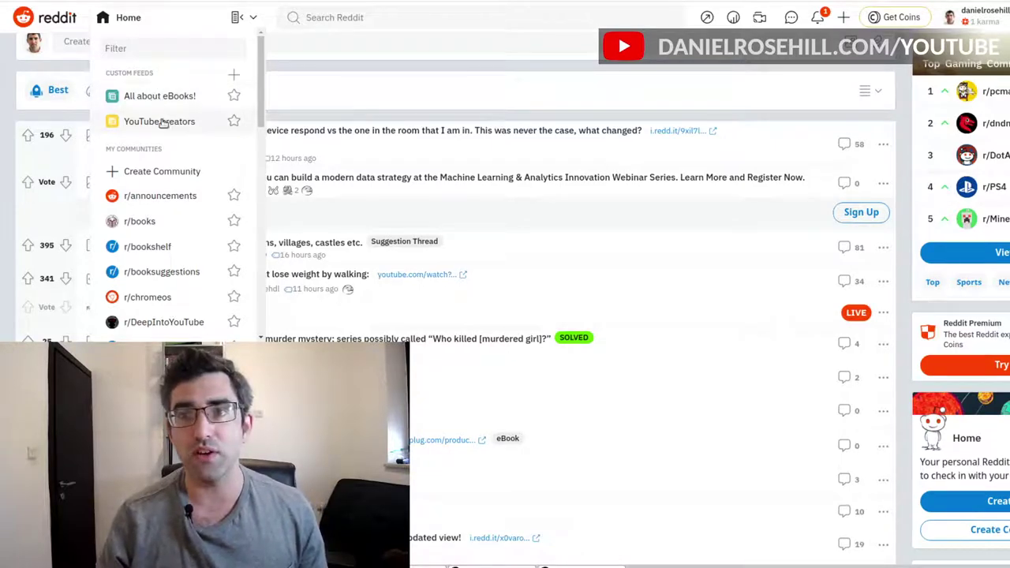
left_click(235, 122)
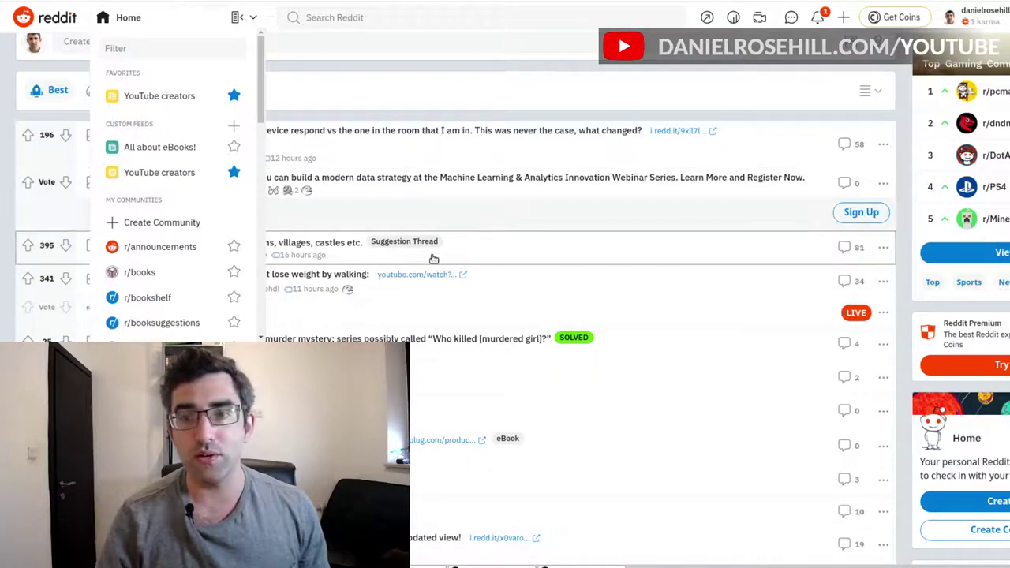
left_click(235, 22)
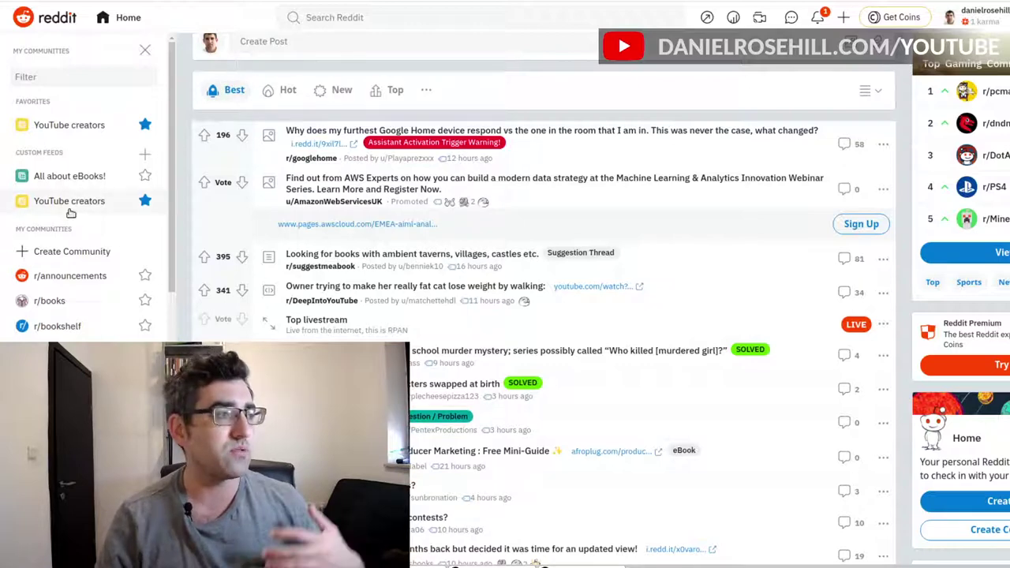
Step: Open YouTube creators from the Custom Feeds section of the left sidebar
scroll(75, 207, "down", 1)
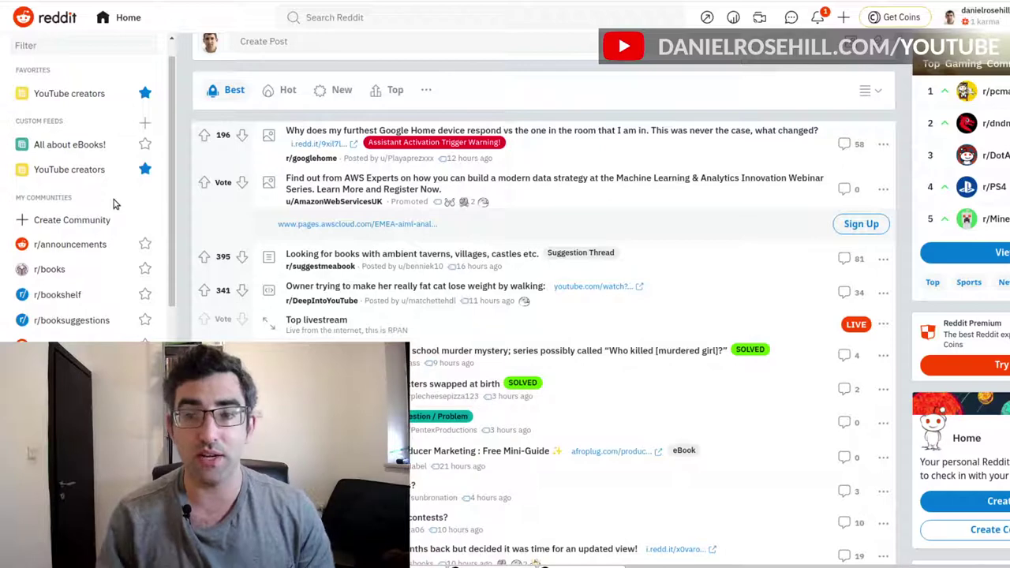
left_click(69, 170)
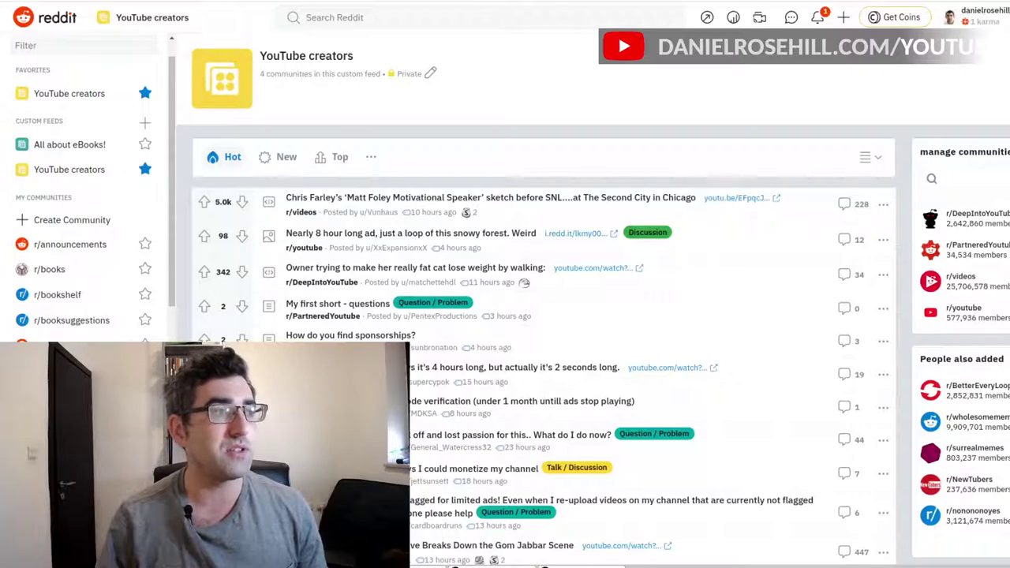
Step: In Mousepad, replace the old eBooks feed address with the YouTube creators feed URL
key("alt+Tab")
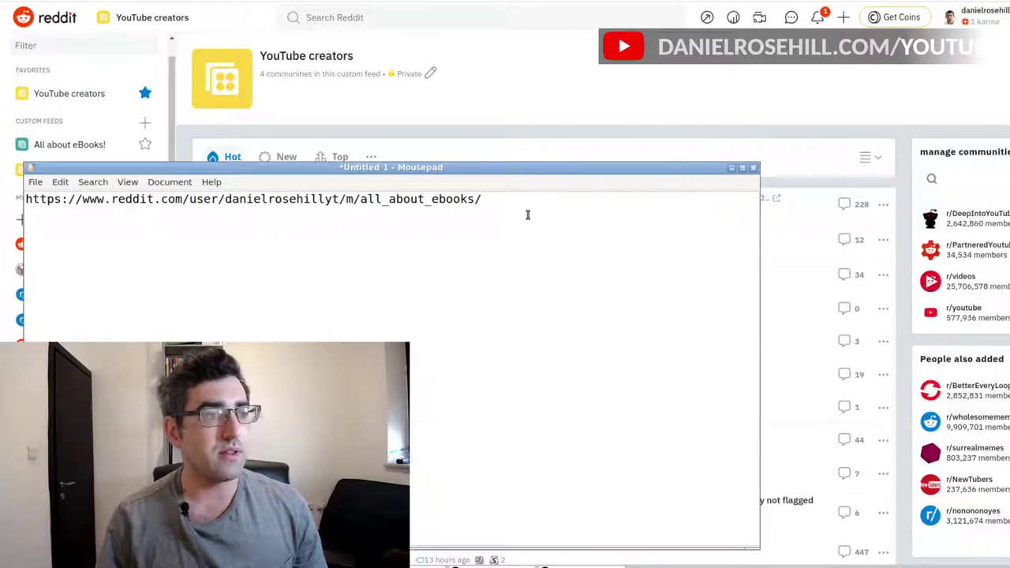
left_click_drag(529, 169, 694, 178)
key("ctrl+a")
type("https://www.reddit.com/user/danielrosehillyt/m/youtube_creators/")
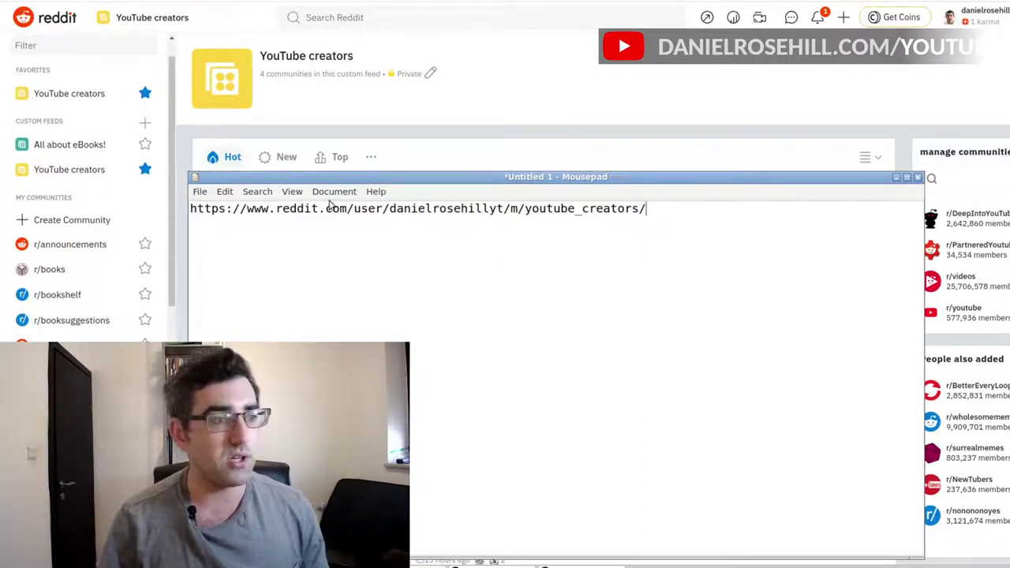
Step: Highlight the URL's reddit.com domain, account name and /m/ parts, then return to Reddit
left_click_drag(349, 210, 187, 209)
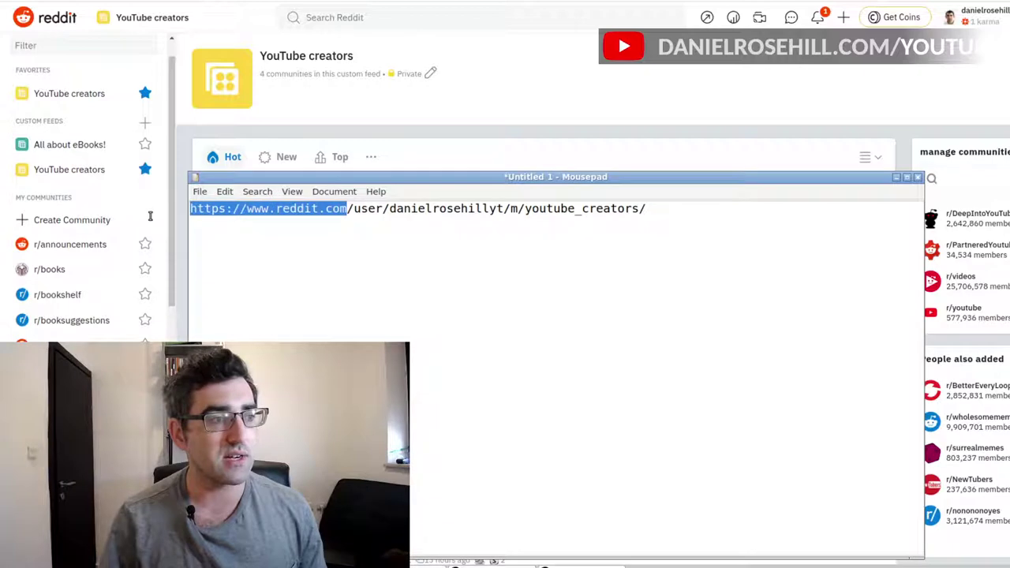
left_click(427, 221)
left_click_drag(387, 208, 523, 213)
left_click(505, 226)
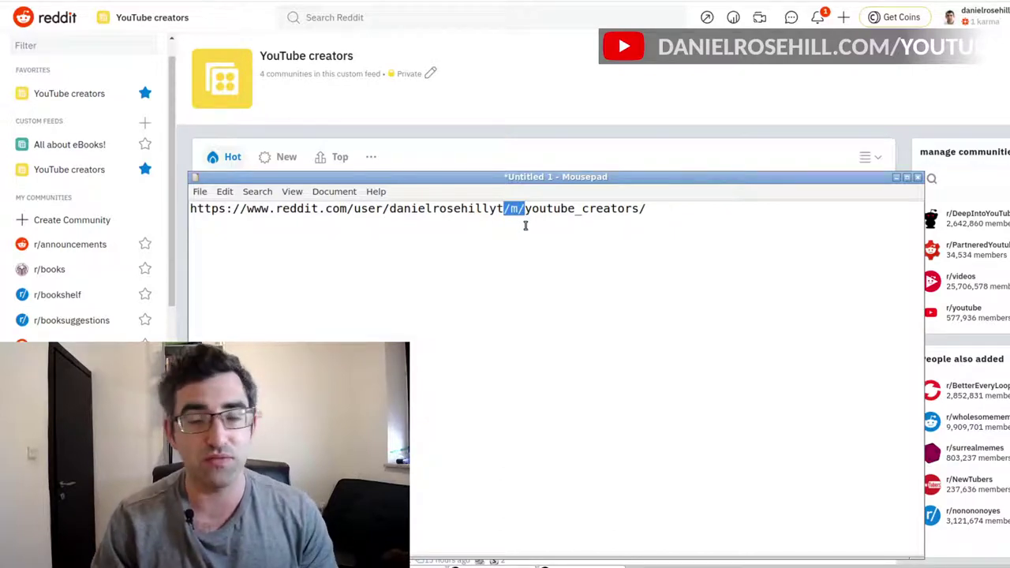
left_click(540, 272)
left_click_drag(502, 208, 525, 210)
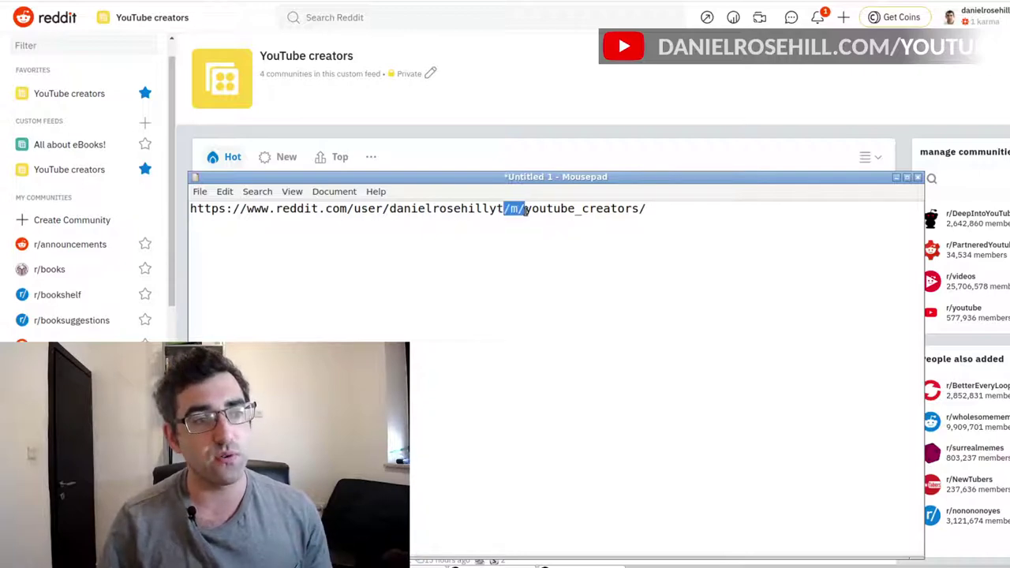
key("End")
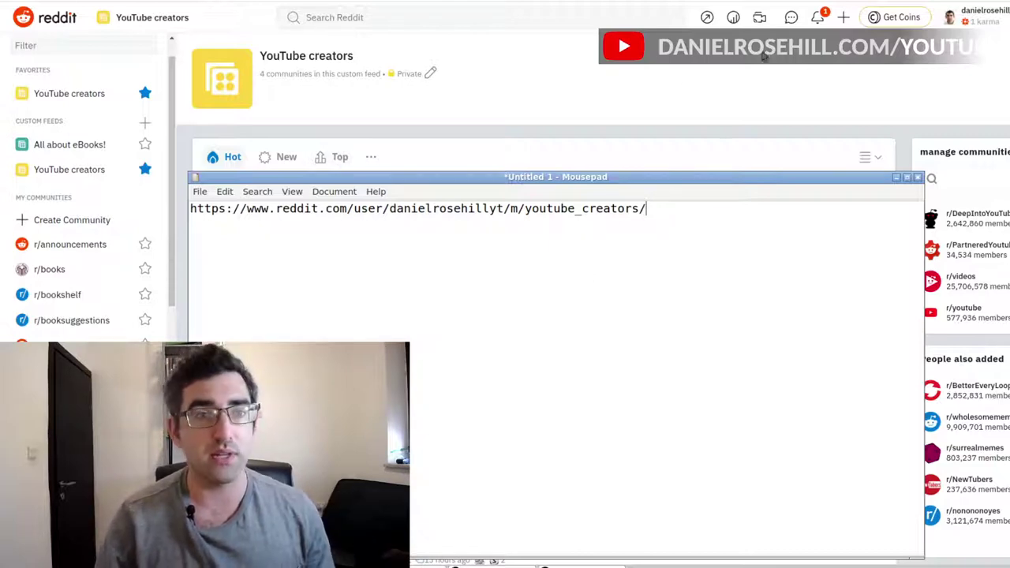
left_click(779, 69)
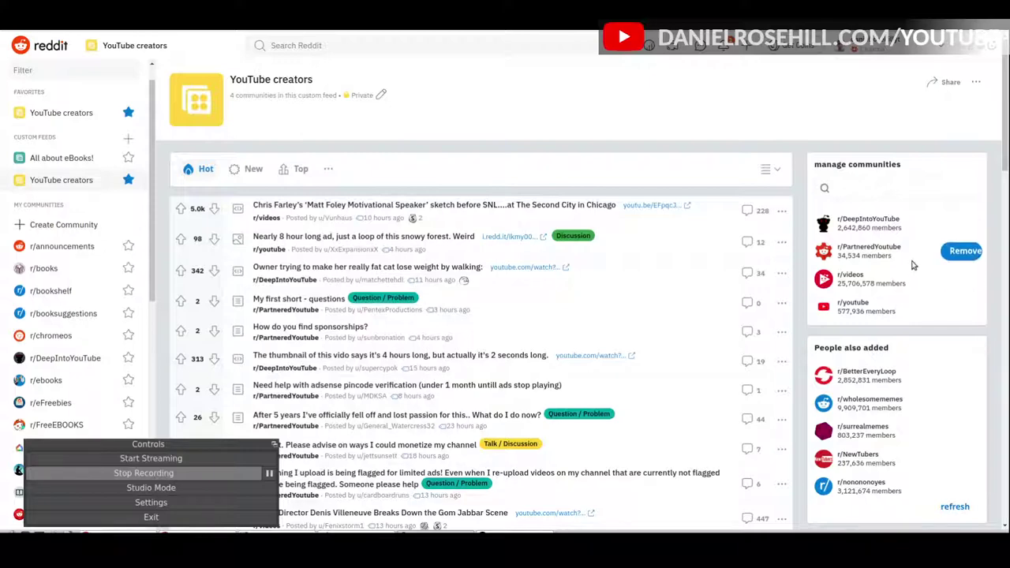
Step: Review the feed's communities and layout options, then open the YouTube creators feed's edit details
mouse_move(954, 224)
scroll(956, 369, "down", 1)
scroll(939, 364, "down", 2)
scroll(908, 355, "up", 2)
scroll(904, 353, "up", 1)
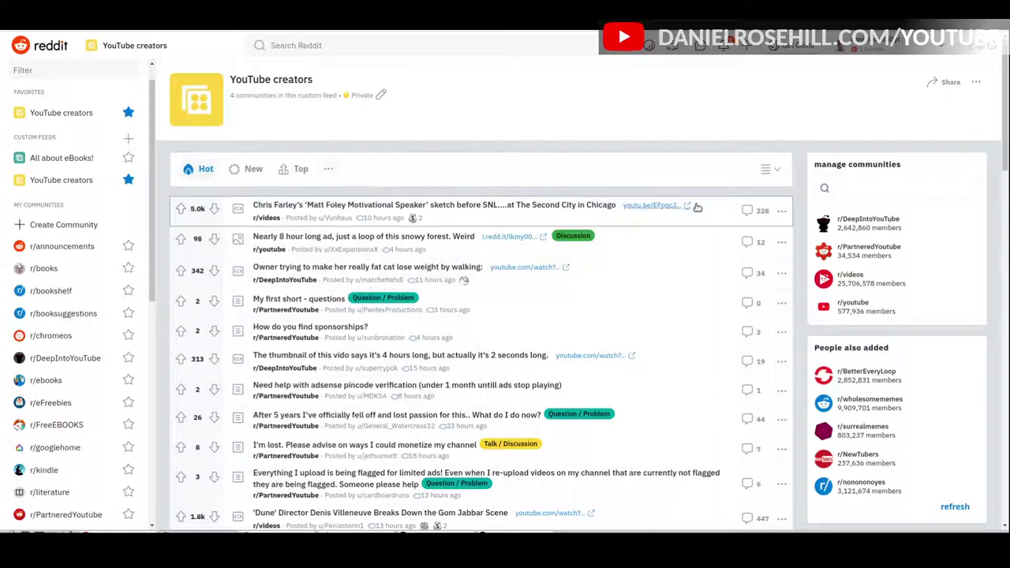
left_click(767, 169)
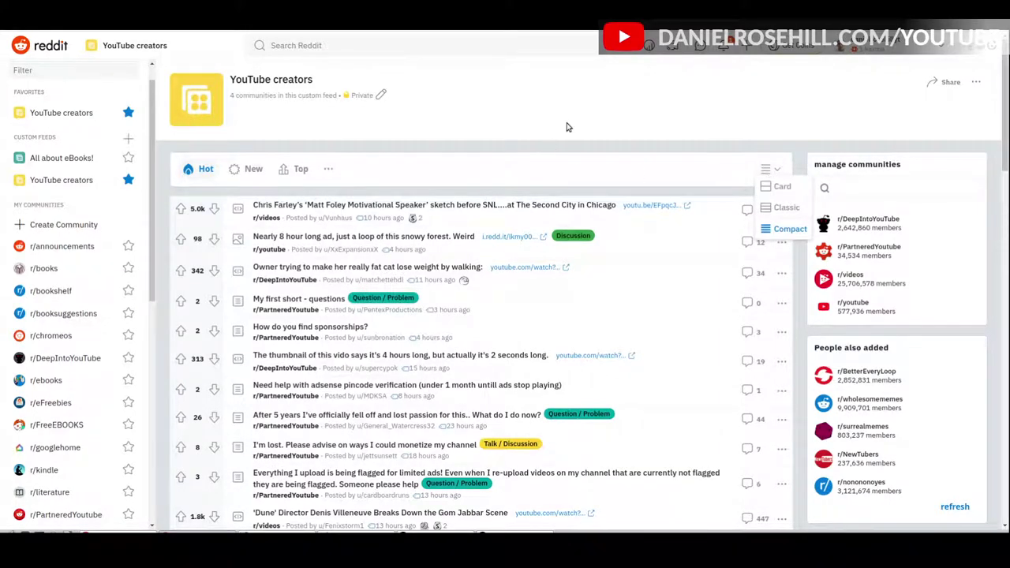
mouse_move(857, 308)
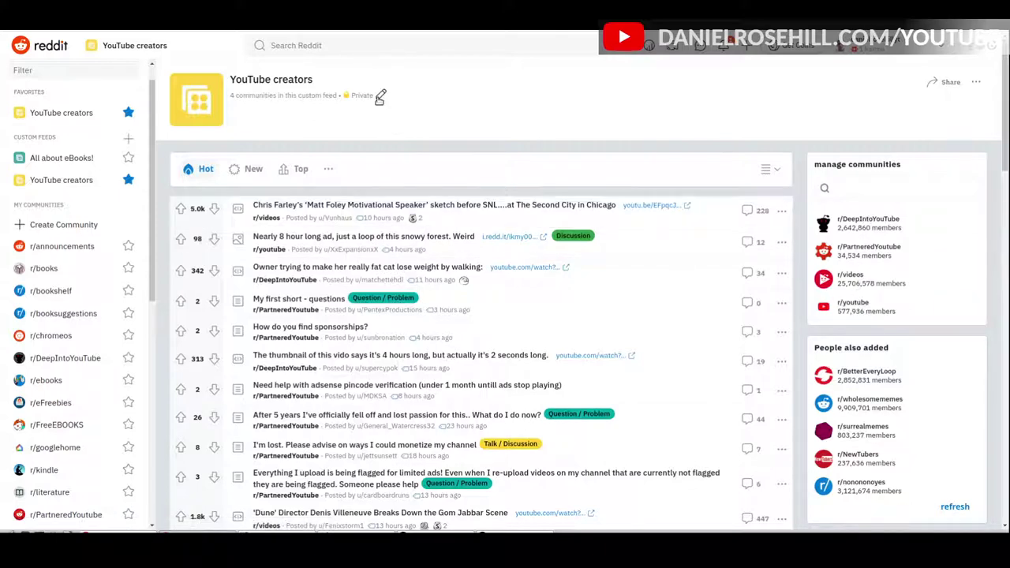
left_click(380, 94)
Step: Set the feed to public with description 'A collection of subreddits that might be useful for those creating on YouTube'
left_click(460, 277)
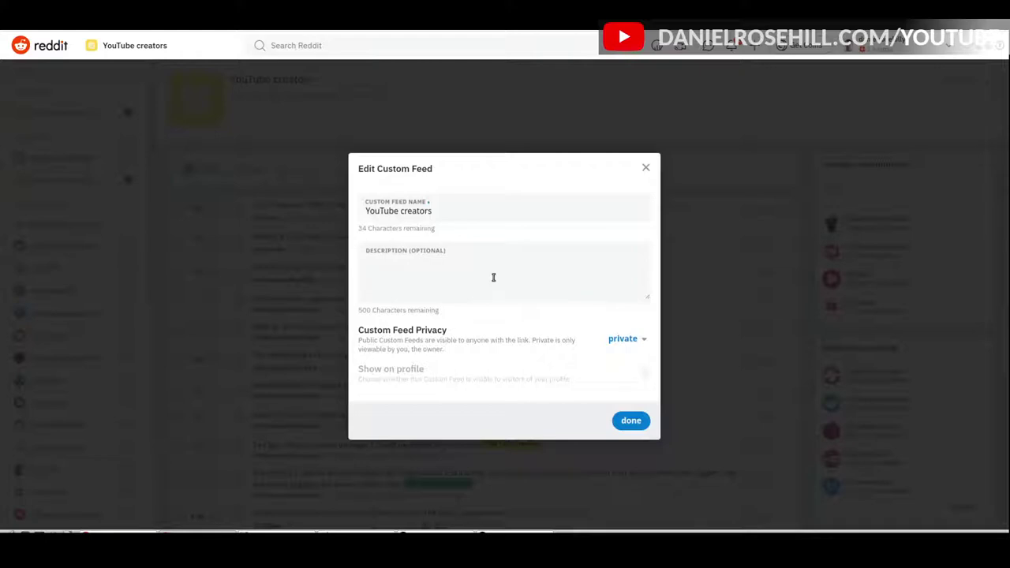
left_click(631, 344)
left_click(623, 376)
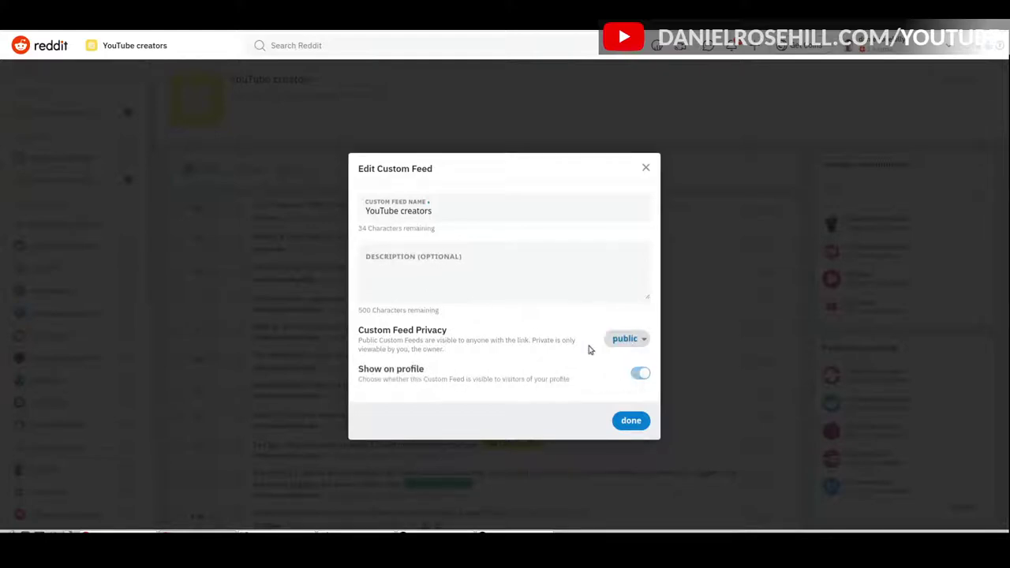
left_click(570, 293)
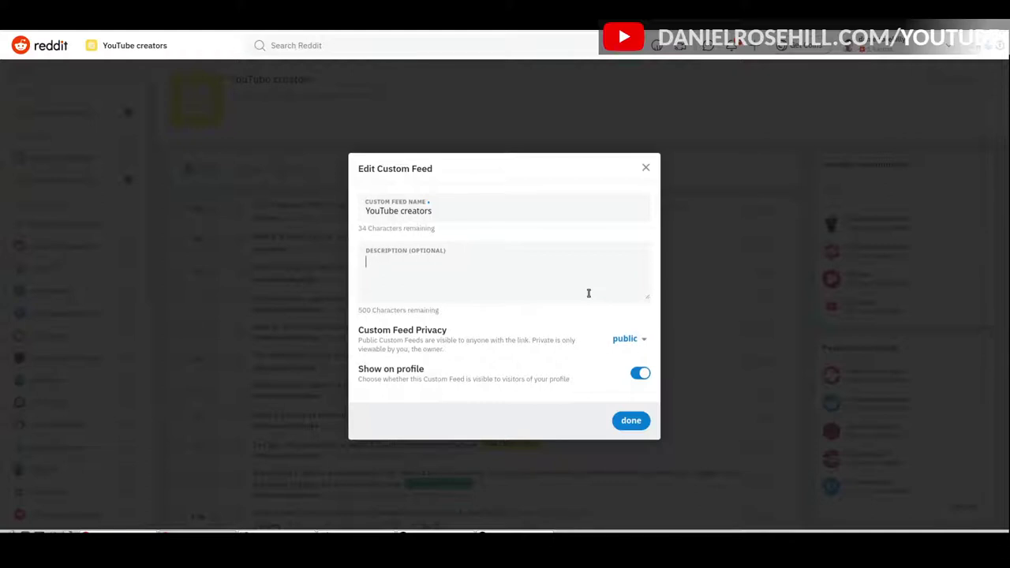
type("A collection of subreddits that might be useful for those c")
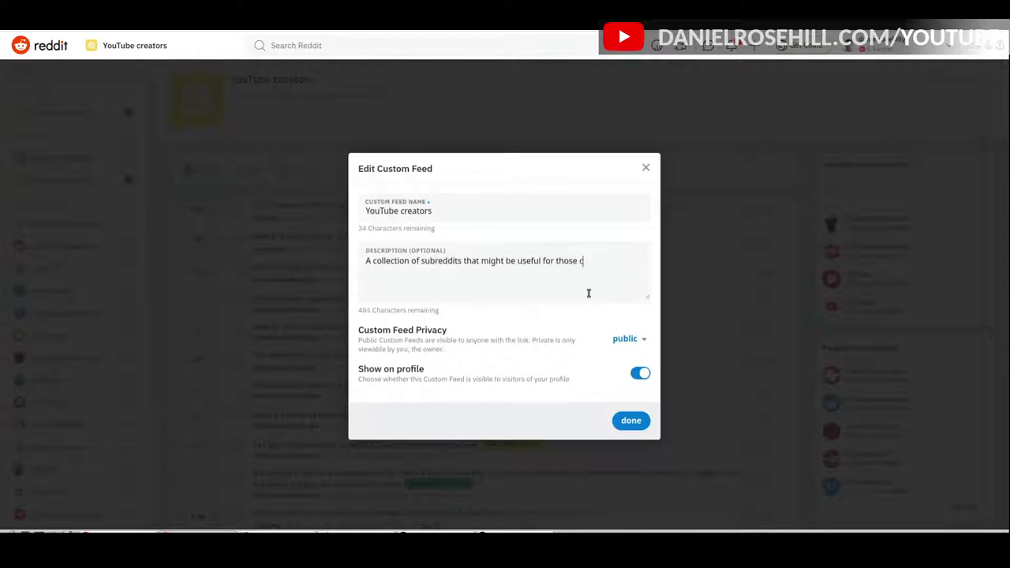
type("reating on YouTube")
key("ctrl+plus")
key("ctrl+plus")
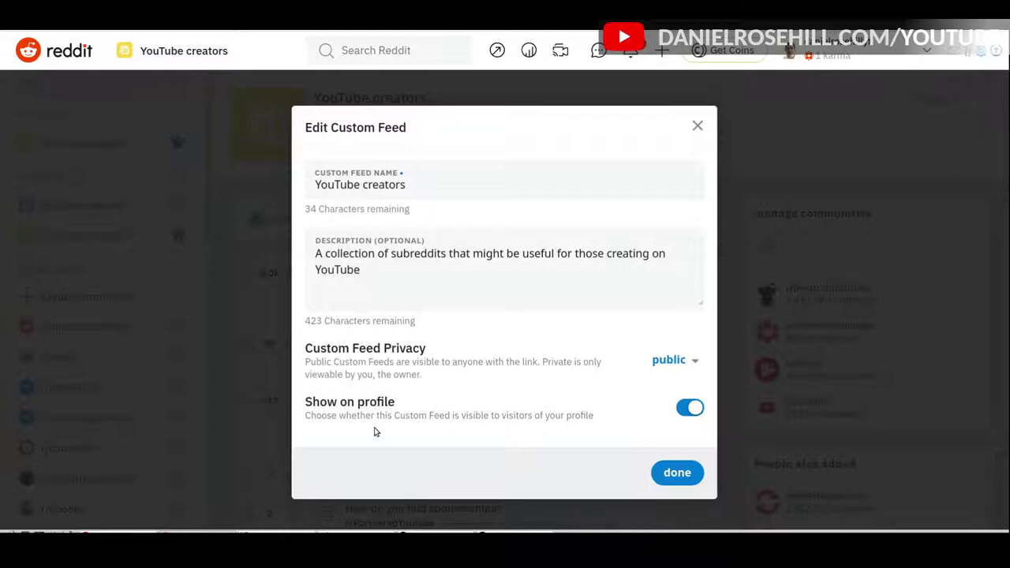
left_click(677, 472)
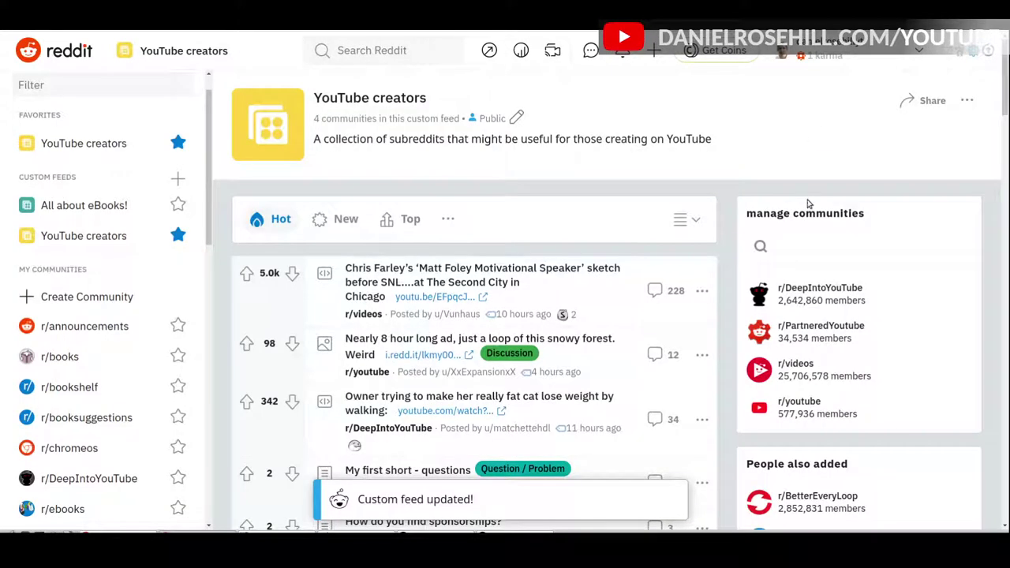
Step: Copy the YouTube creators feed link via Share and compare it in Mousepad
key("ctrl+minus")
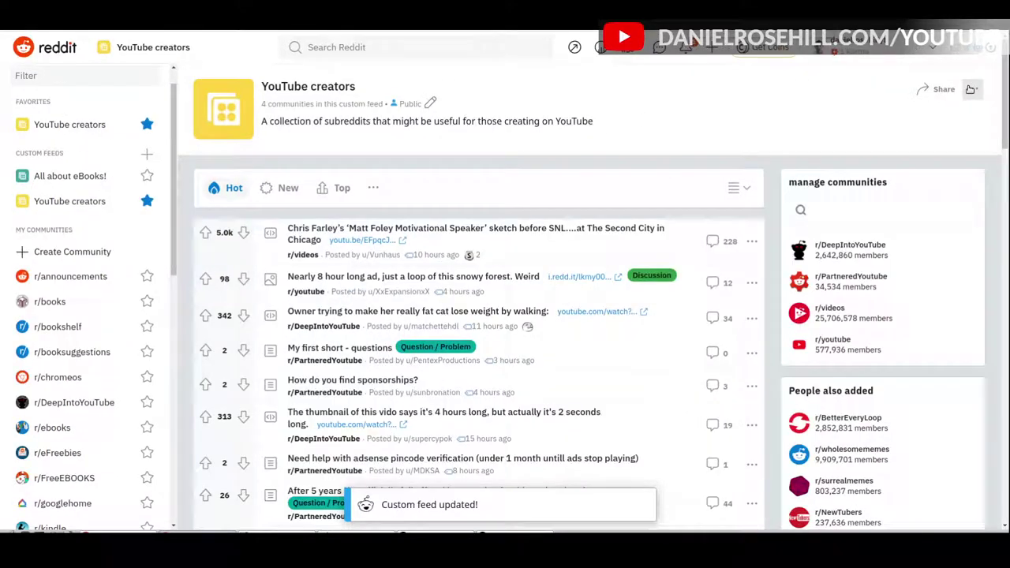
left_click(970, 89)
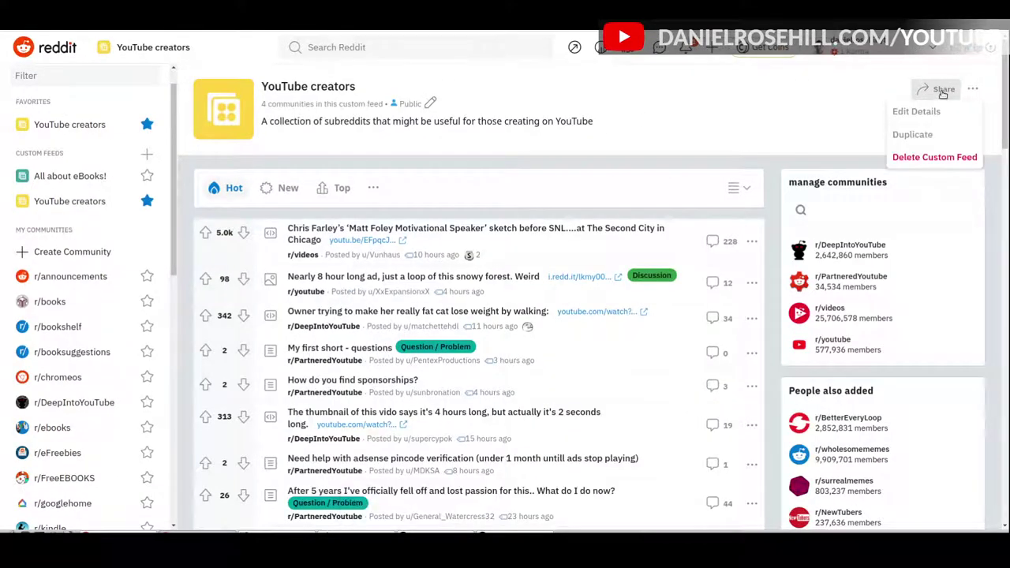
left_click(935, 95)
left_click(930, 111)
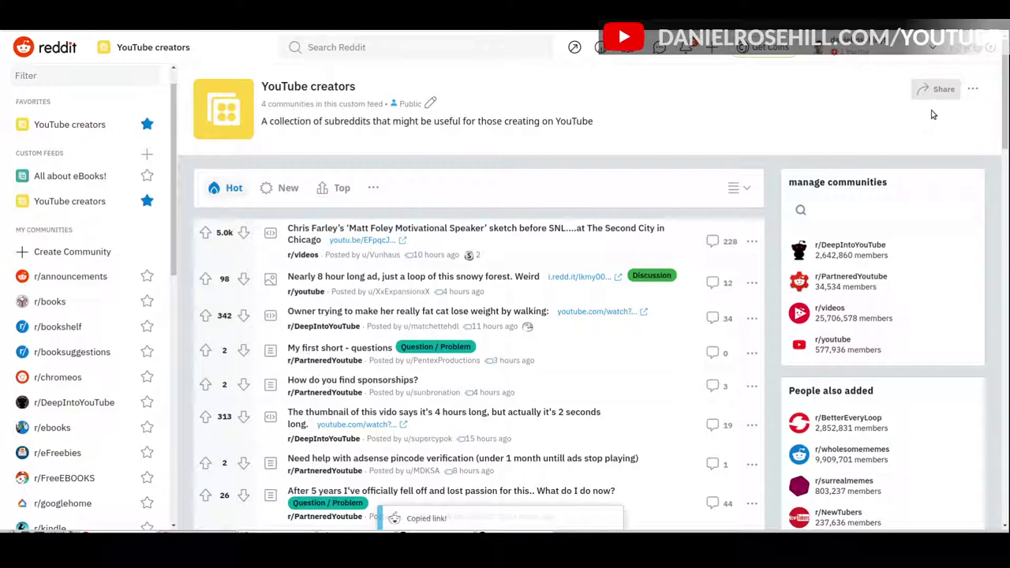
left_click(298, 544)
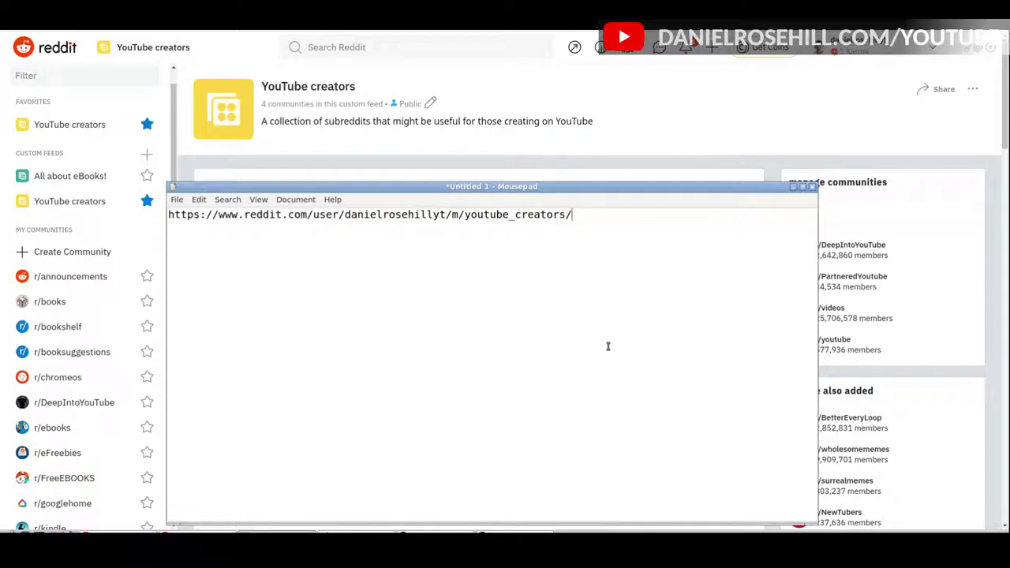
Step: Open the profile page to see YouTube creators listed among public custom feeds
left_click(730, 115)
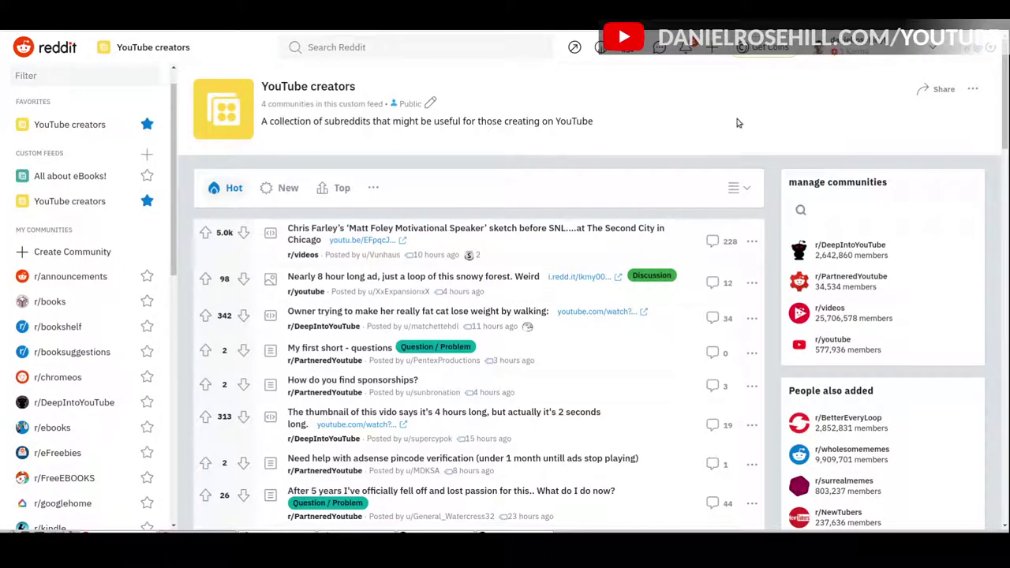
left_click(860, 50)
left_click(857, 128)
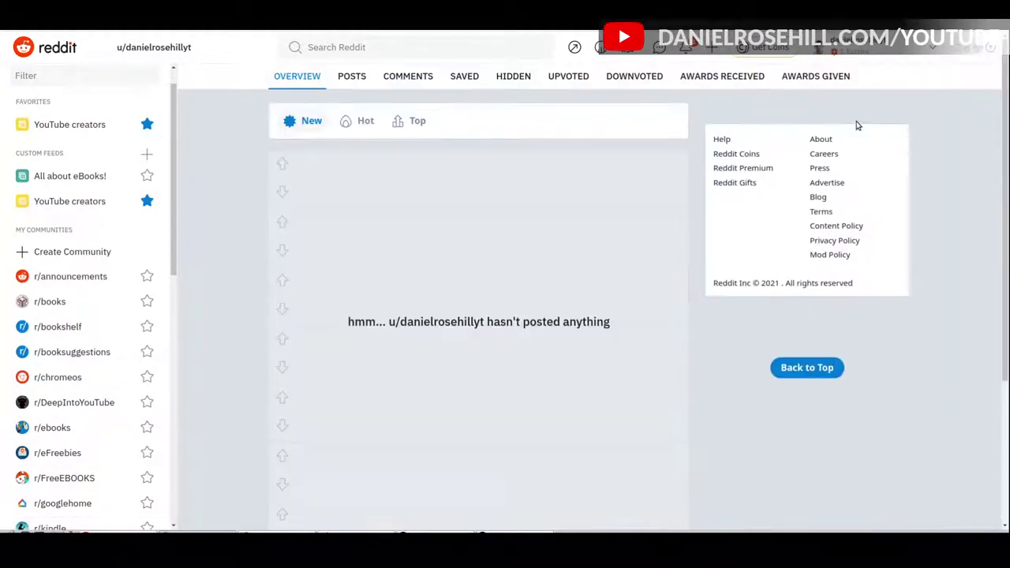
scroll(897, 234, "down", 2)
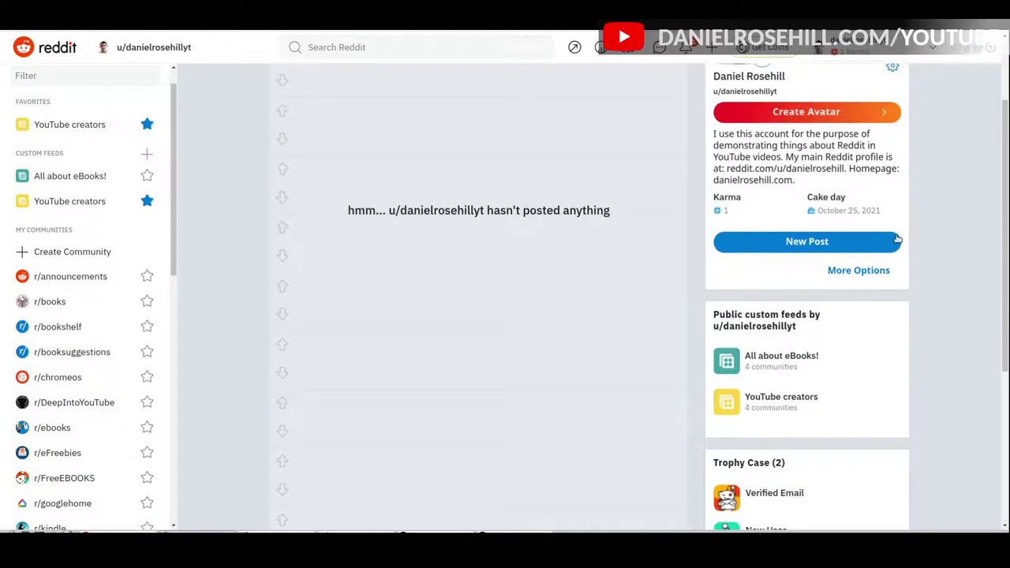